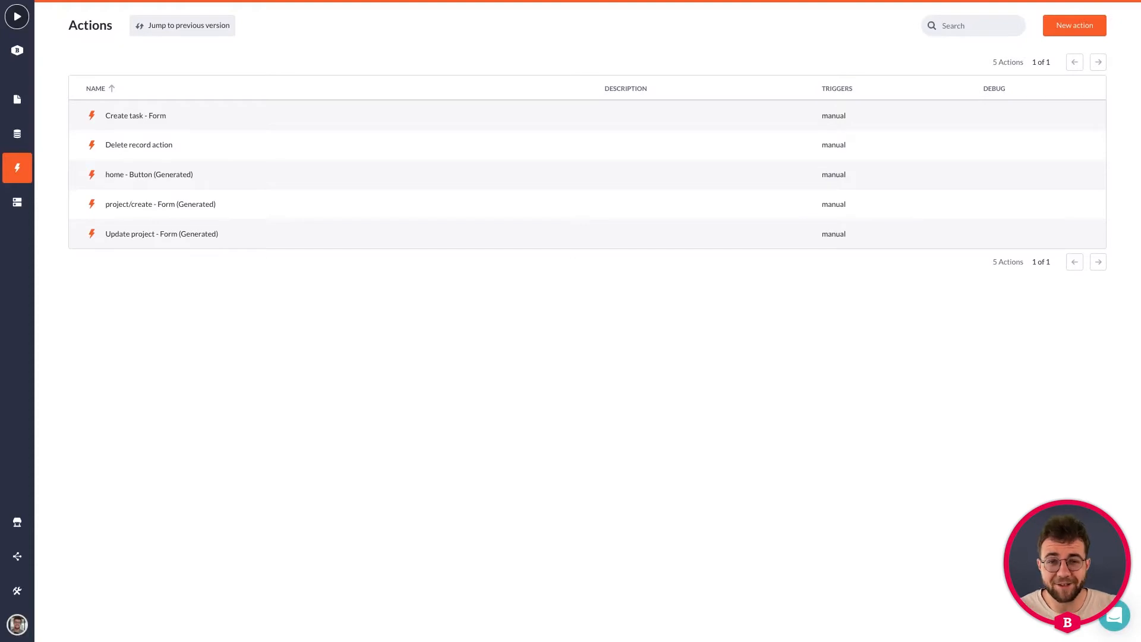
- Open the project page and place an Action Button above the Delete button in the table's last column
click(17, 99)
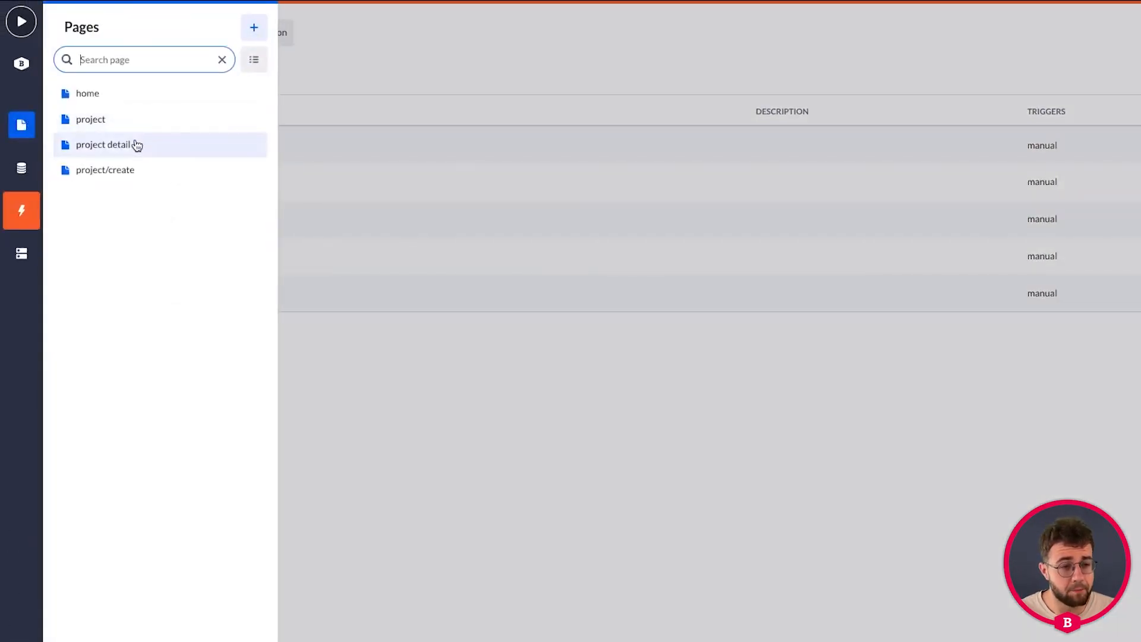
click(126, 121)
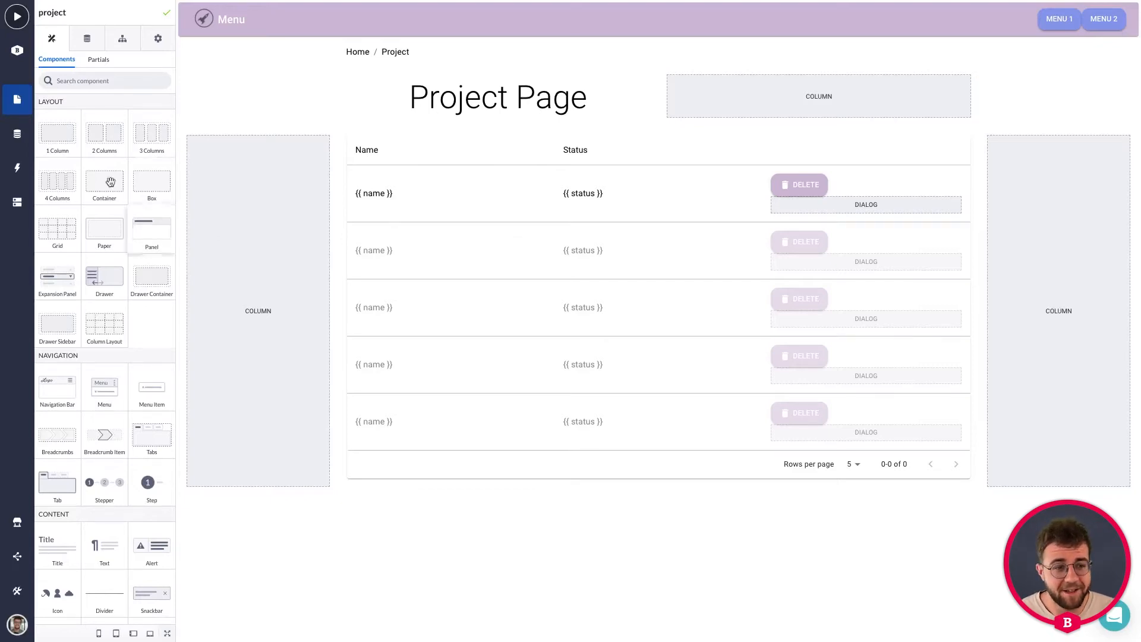
scroll(145, 209, down, 5)
scroll(145, 212, down, 3)
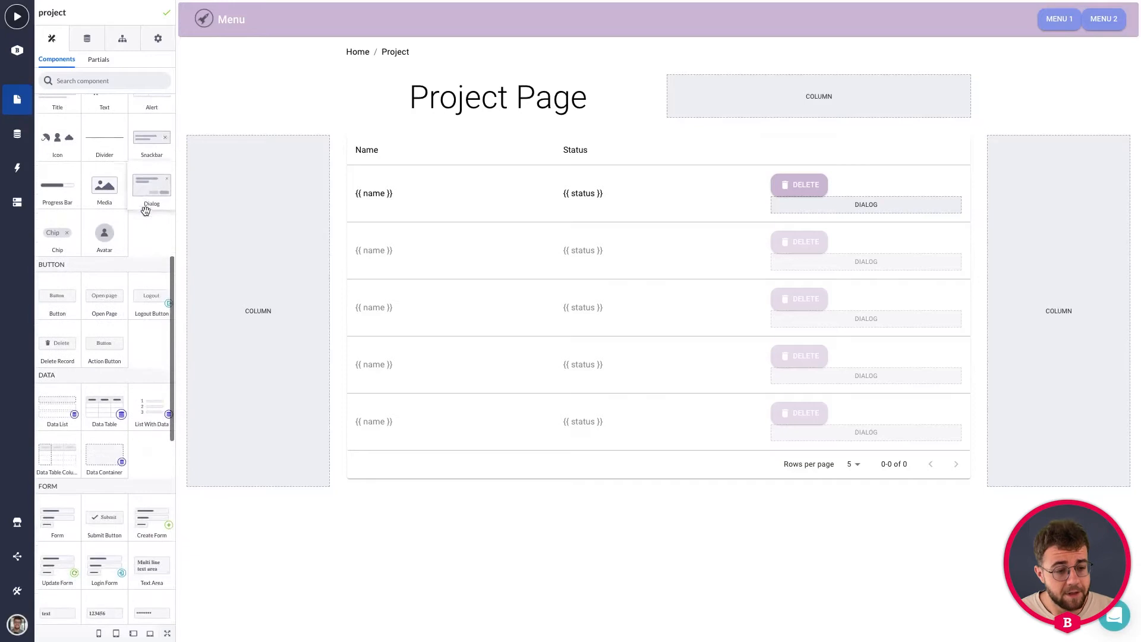
drag(108, 324, 767, 187)
- Change the new action button's text to "Start project"
click(813, 183)
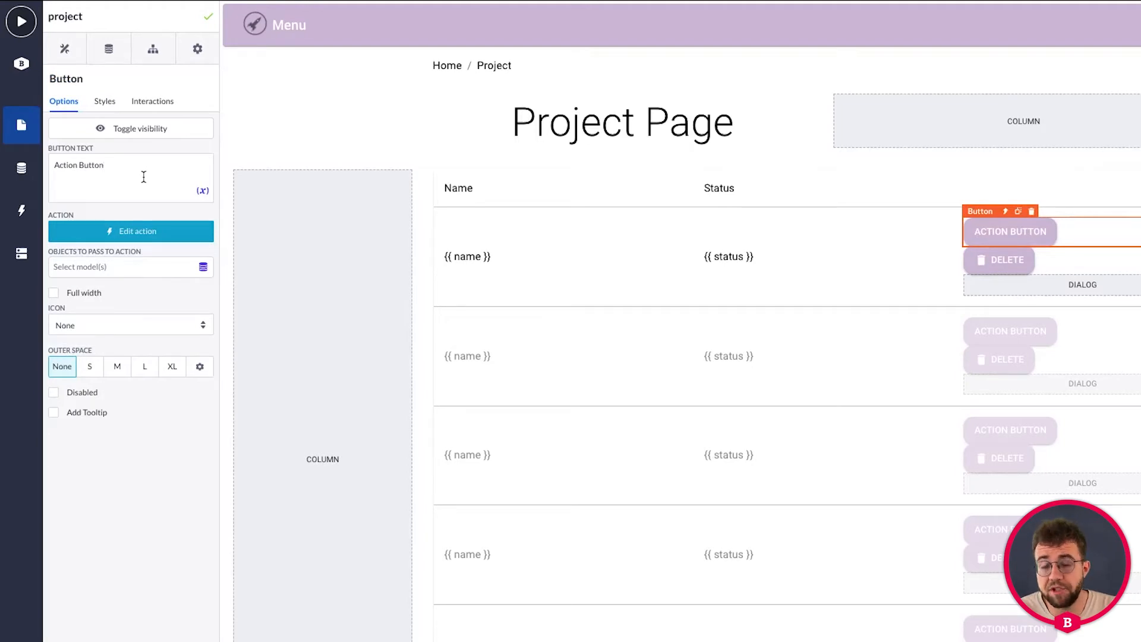
key(ctrl+a)
key(BackSpace)
text(S)
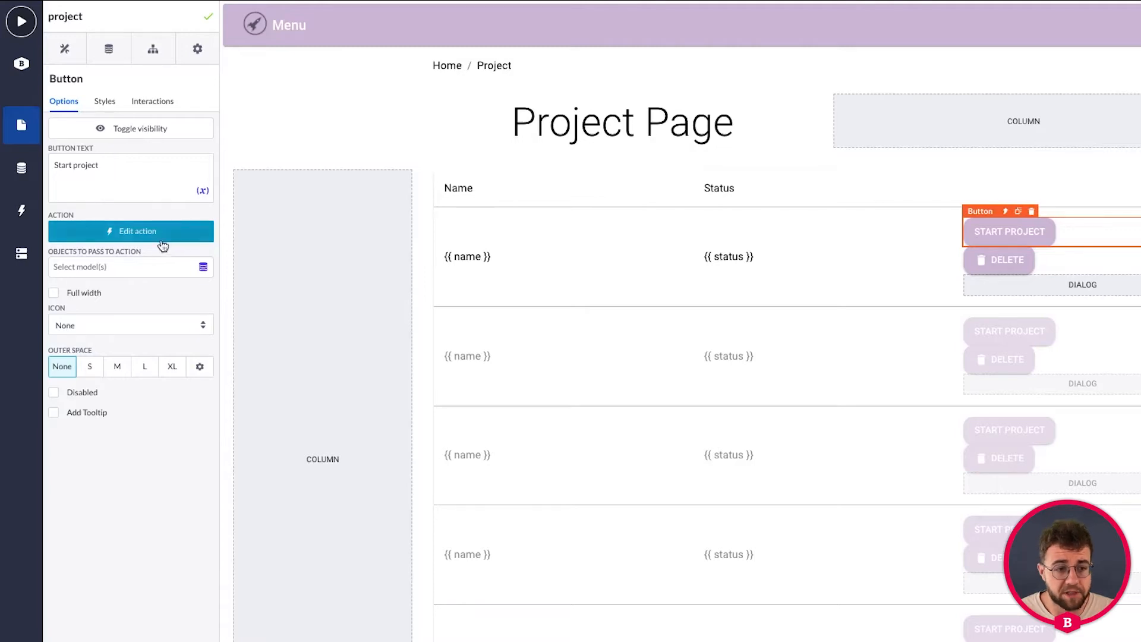
- Add the Project model to the objects that the Start project button passes to its action
click(88, 268)
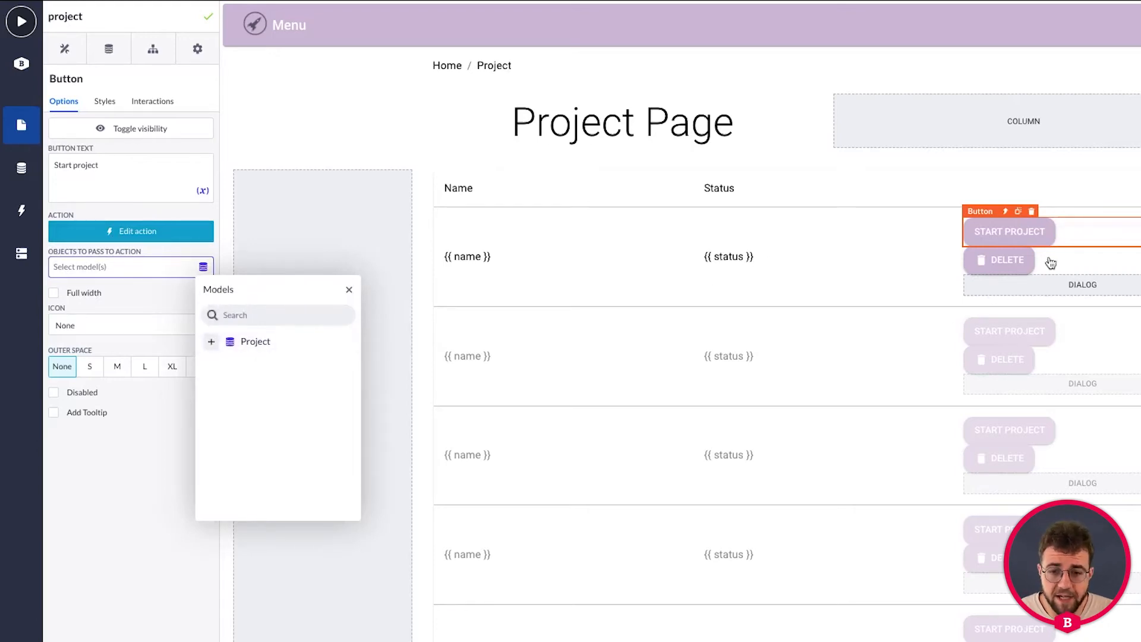
click(256, 340)
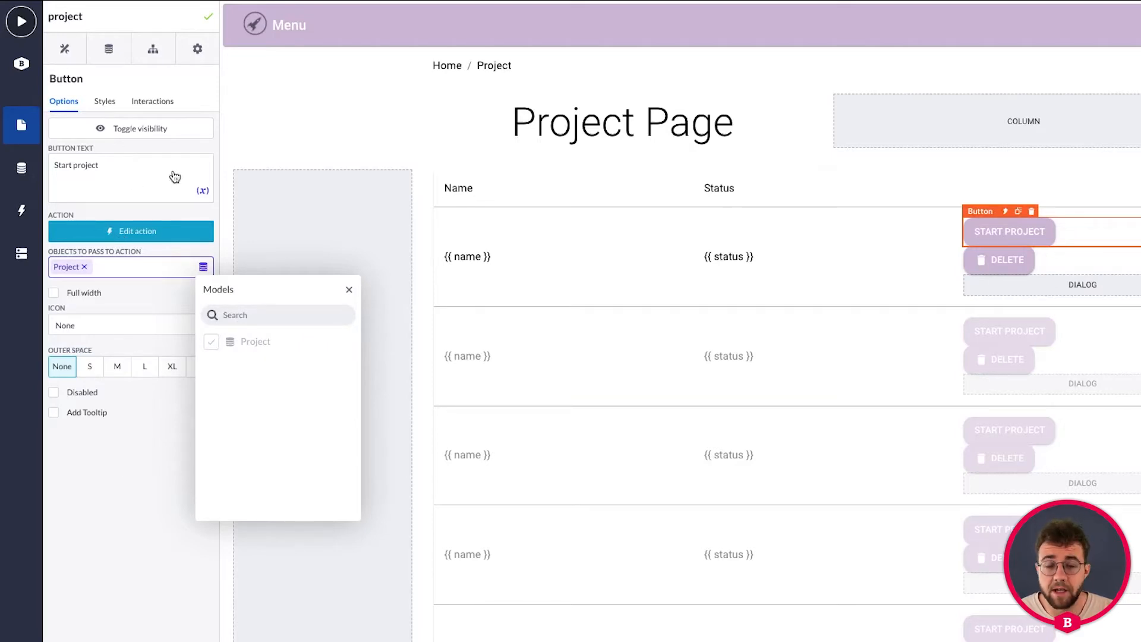
click(127, 204)
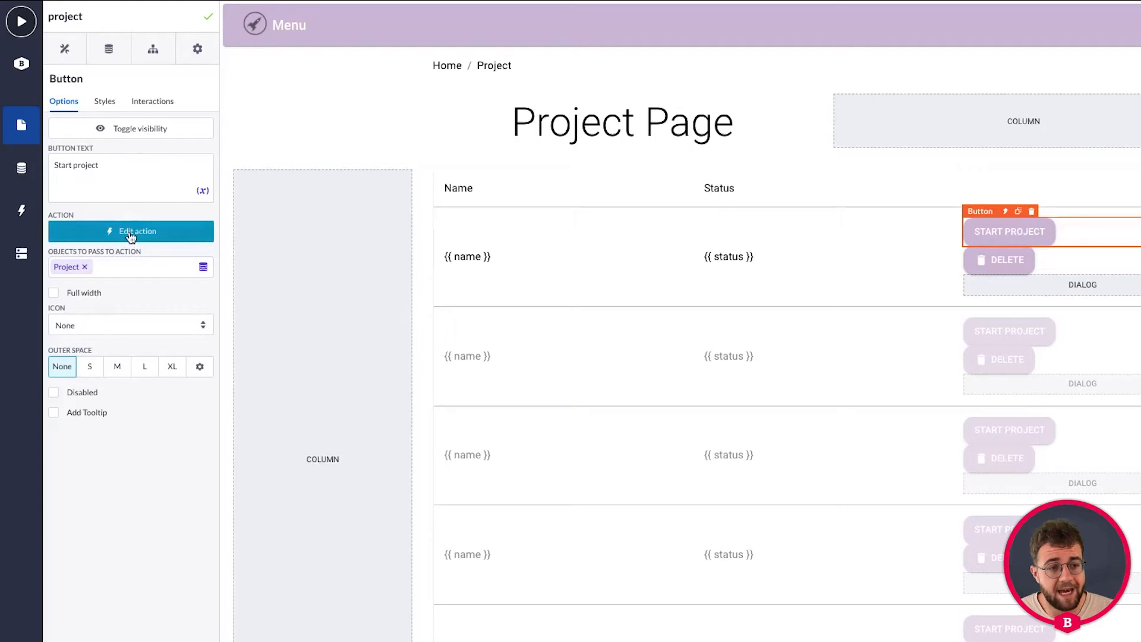
- Open the Start project button's action and insert a Condition step between Start and Finish
click(131, 235)
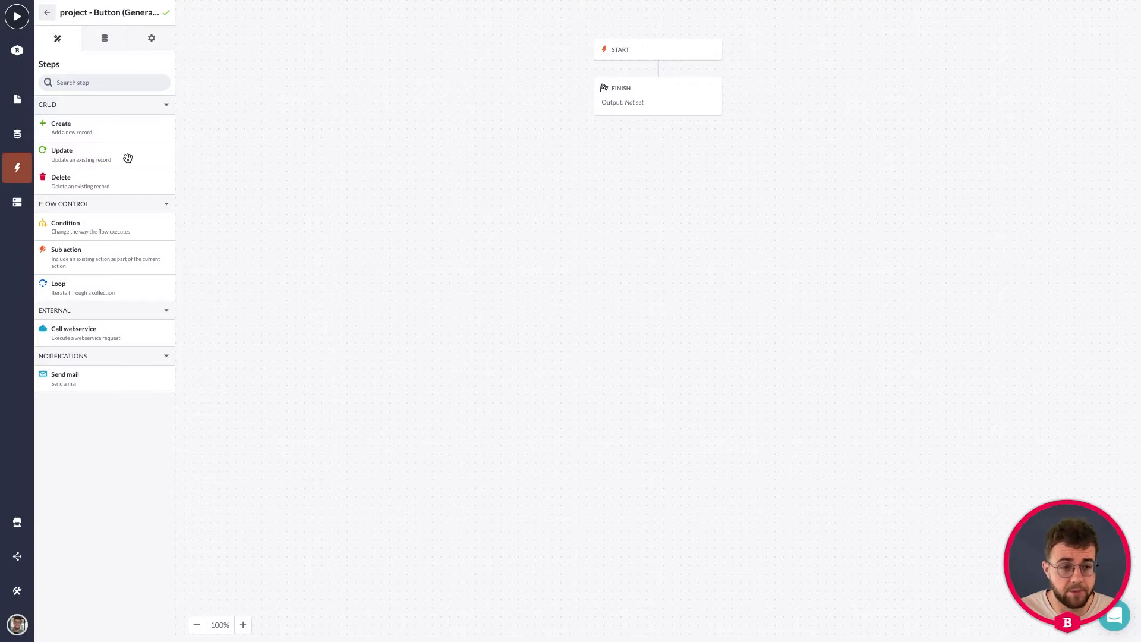
drag(74, 233, 130, 236)
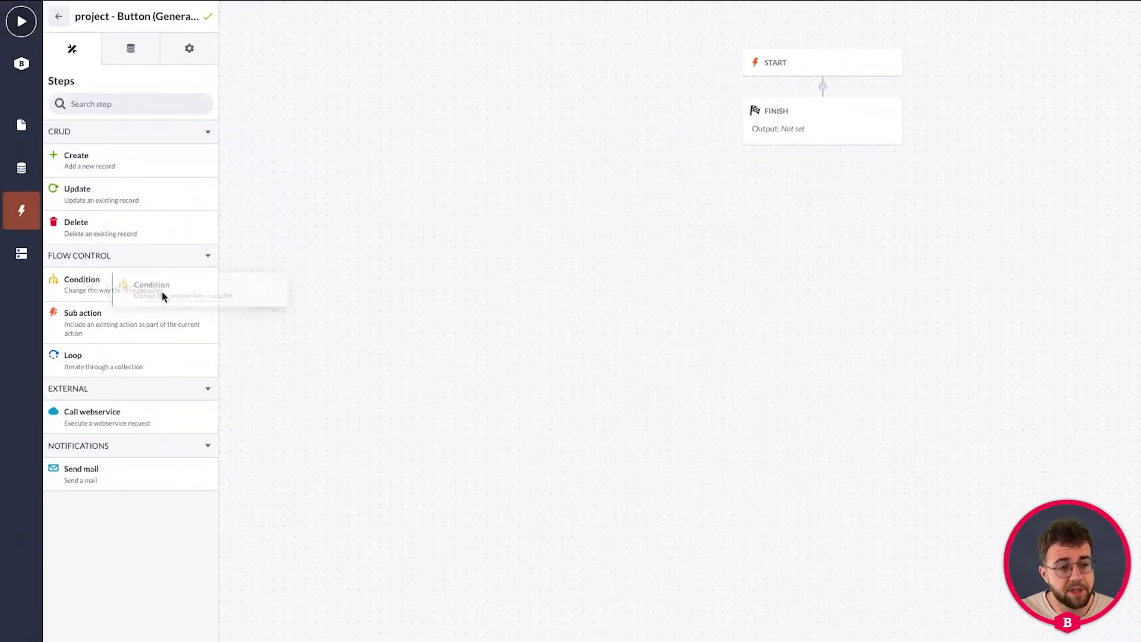
drag(162, 296, 814, 87)
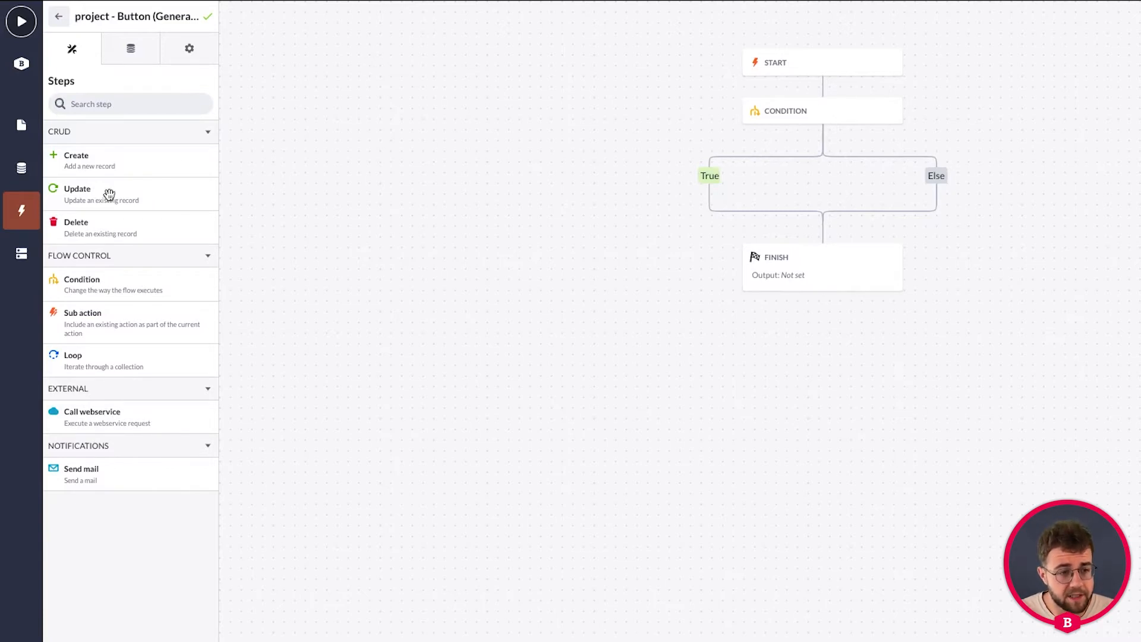
- Choose the project page variable as the object of the Condition step
click(809, 111)
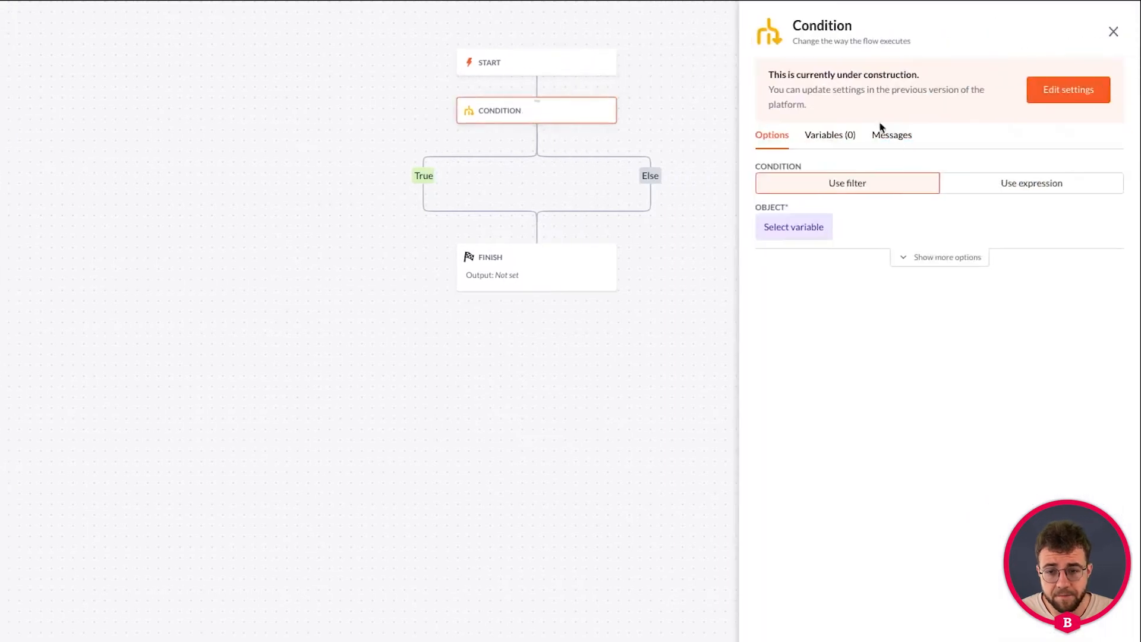
click(796, 222)
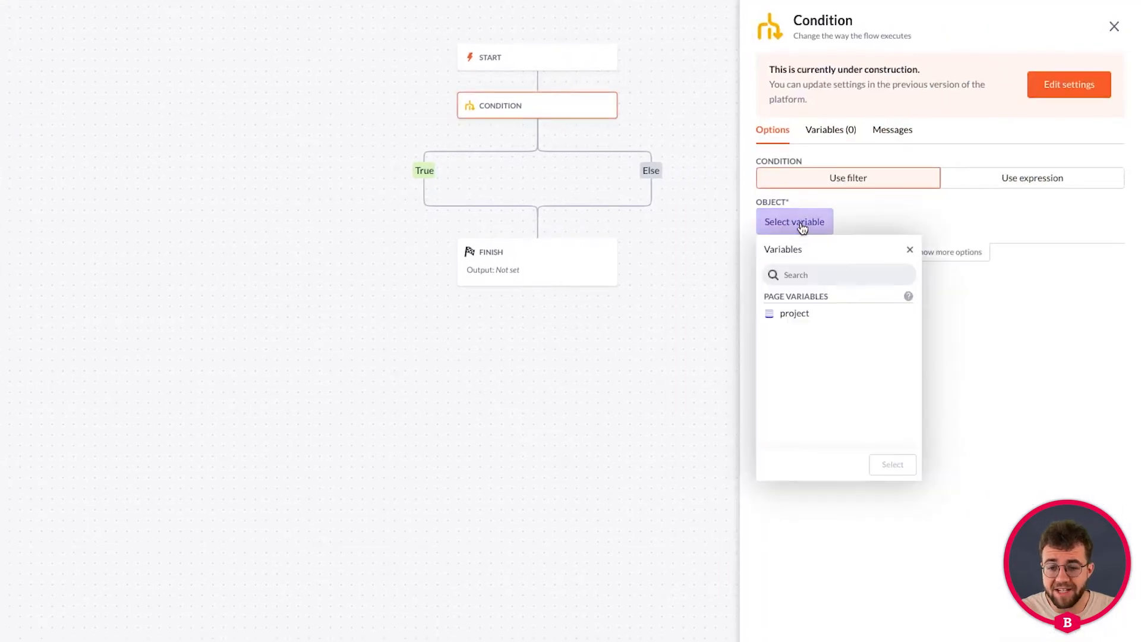
click(803, 315)
click(893, 464)
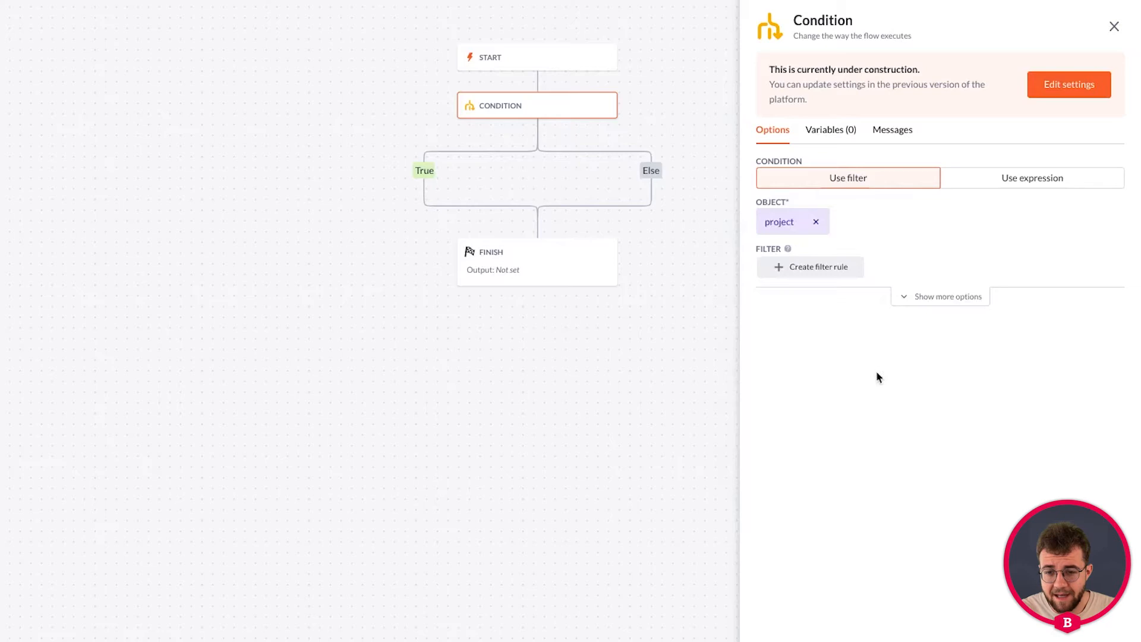
- Create a filter rule on the condition requiring the project's Status to be equal to New
click(813, 269)
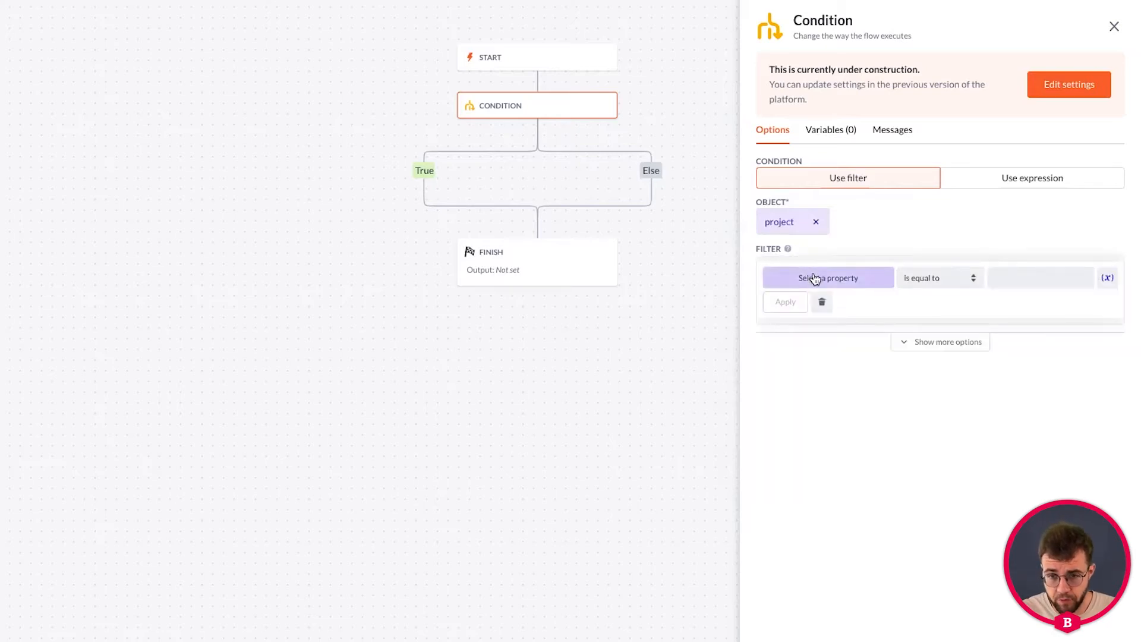
click(814, 277)
scroll(827, 369, down, 1)
scroll(827, 370, down, 2)
click(818, 403)
click(883, 518)
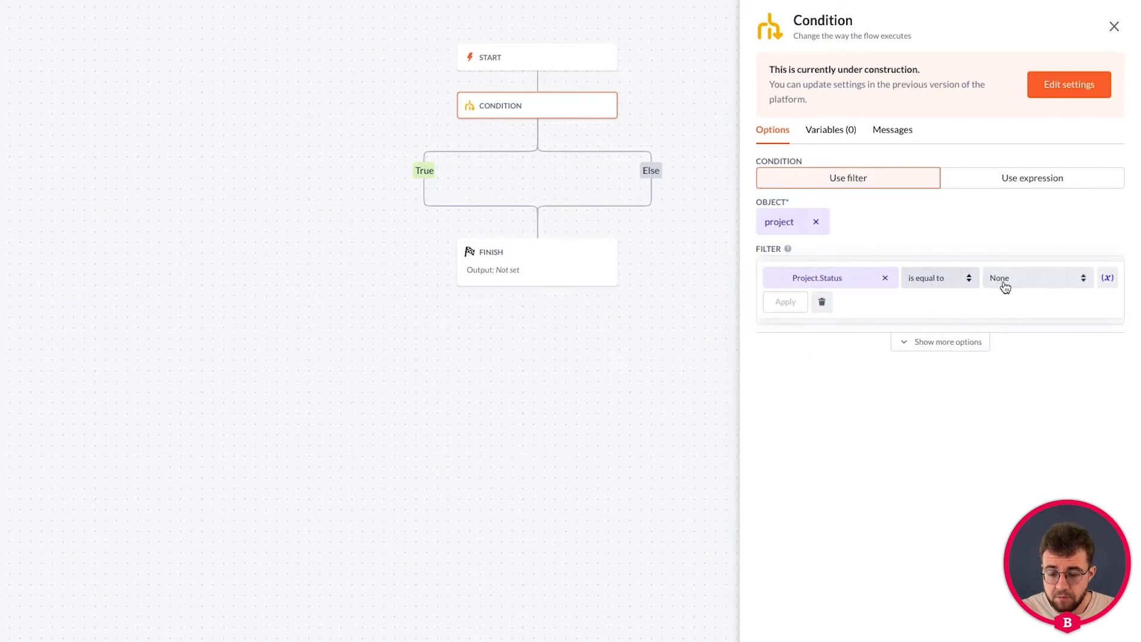
click(1007, 284)
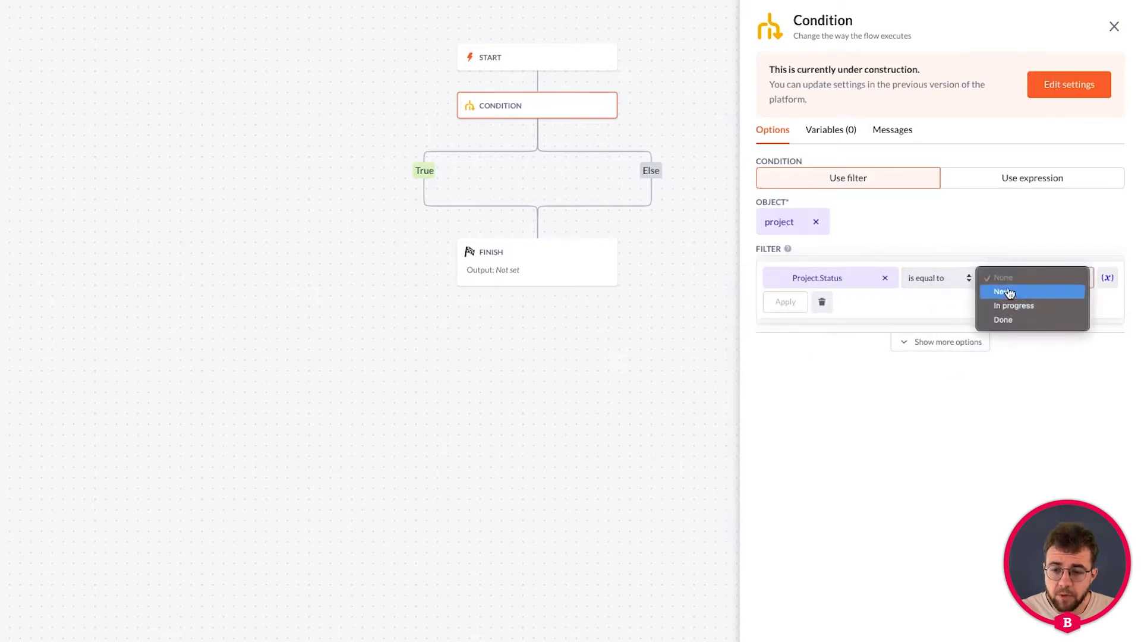
click(1005, 292)
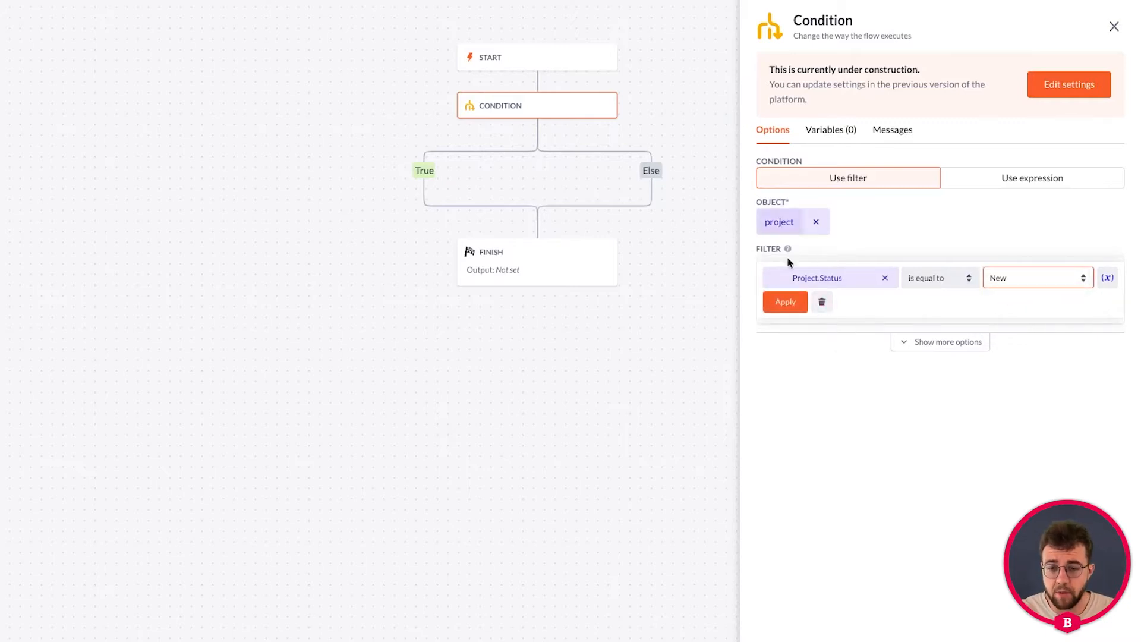
click(785, 301)
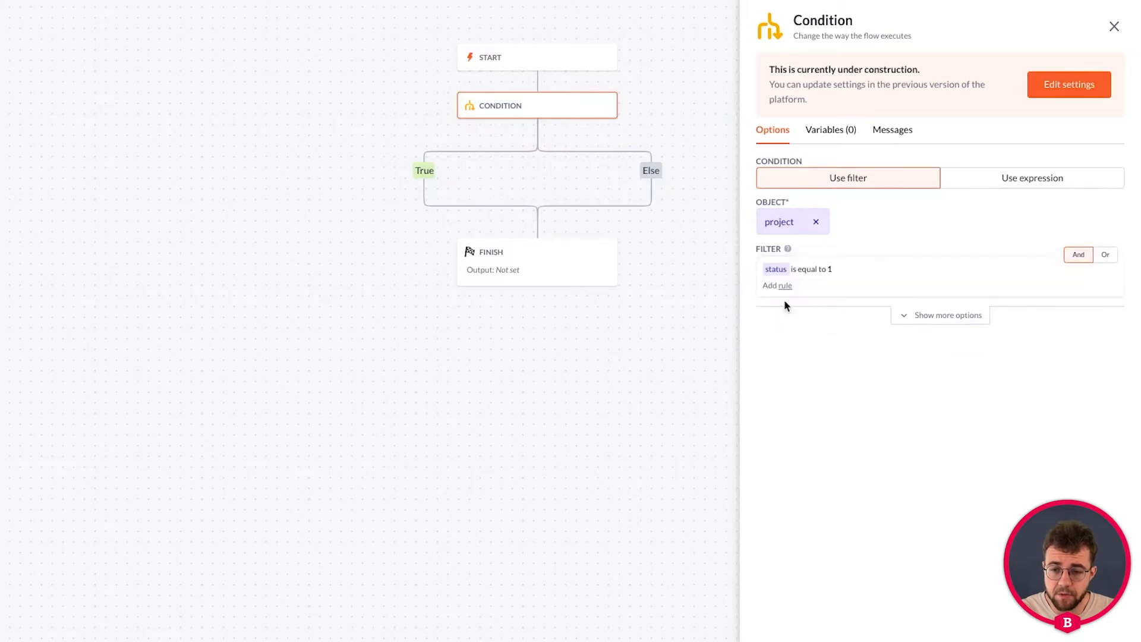
- Recheck the available values of the condition's status rule, keeping New, and close the condition settings
click(828, 270)
click(988, 279)
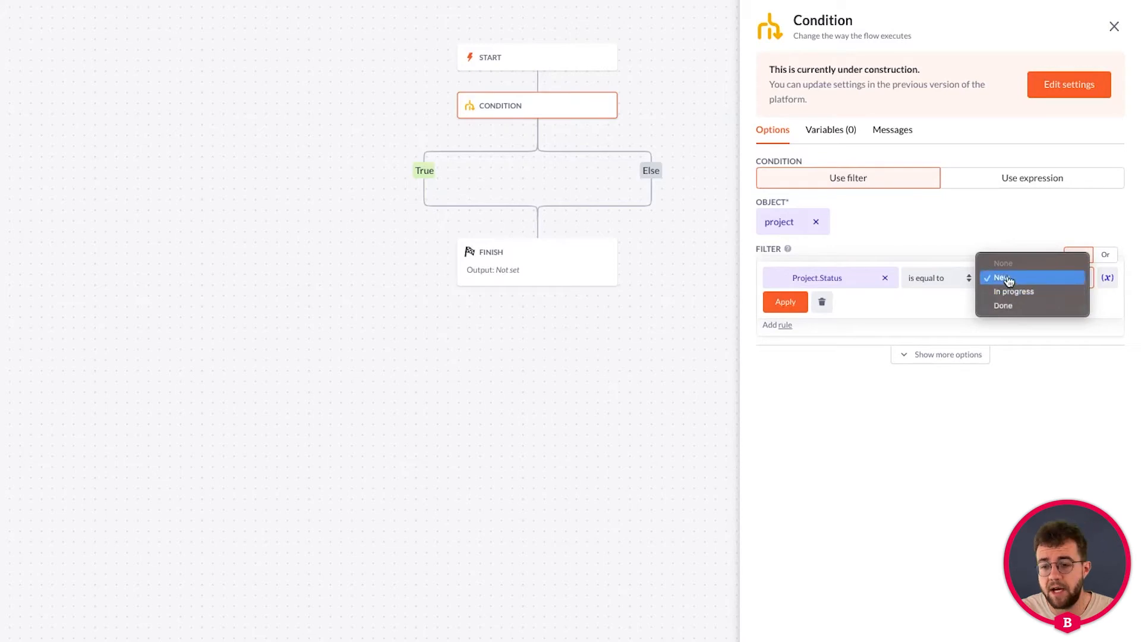
click(1003, 277)
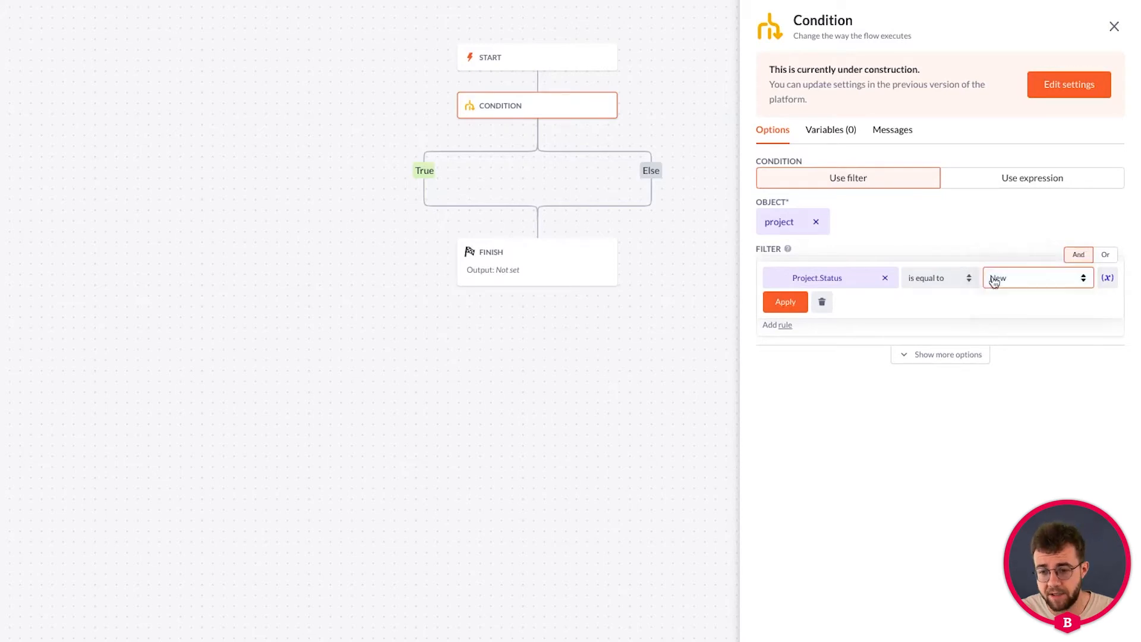
click(778, 303)
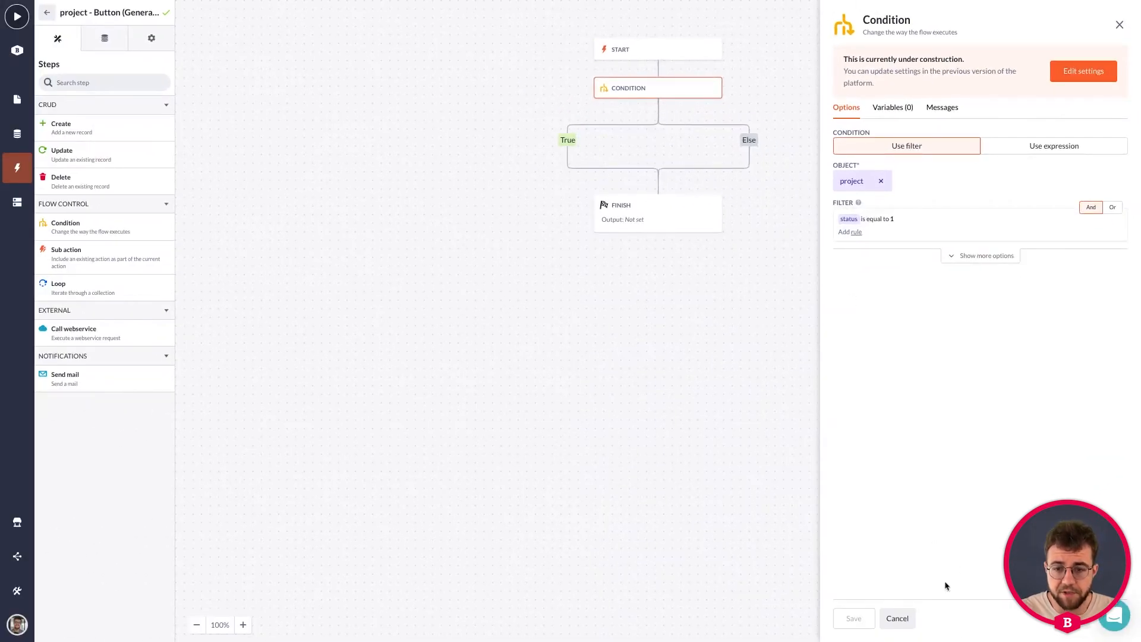
click(896, 618)
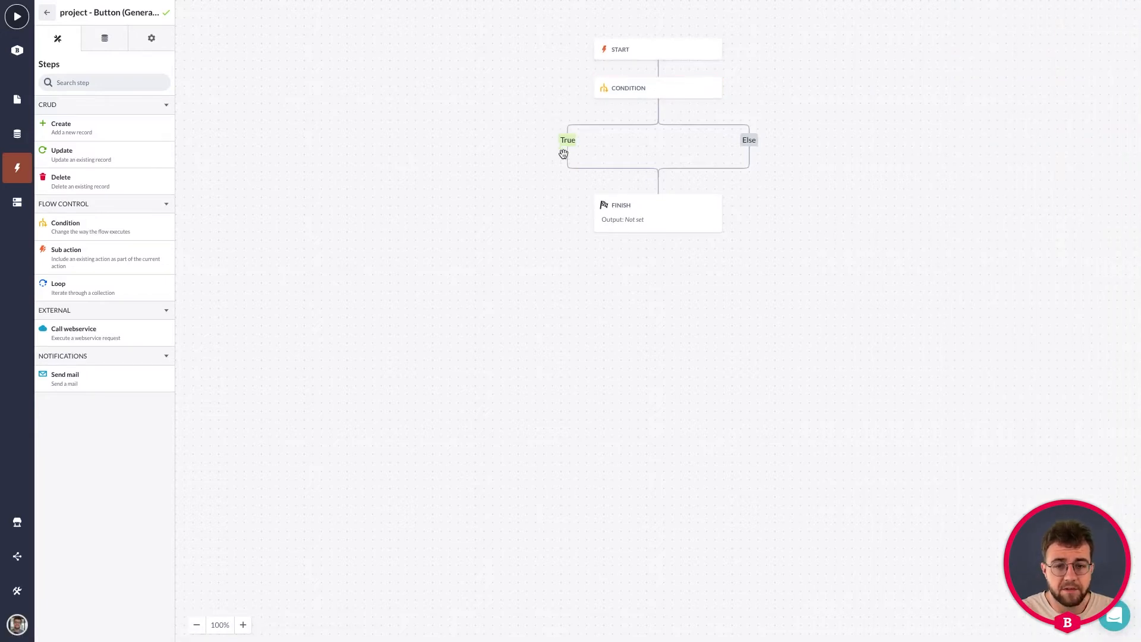
- Add an Update step to the condition's True branch with the project variable as its object
drag(76, 157, 561, 156)
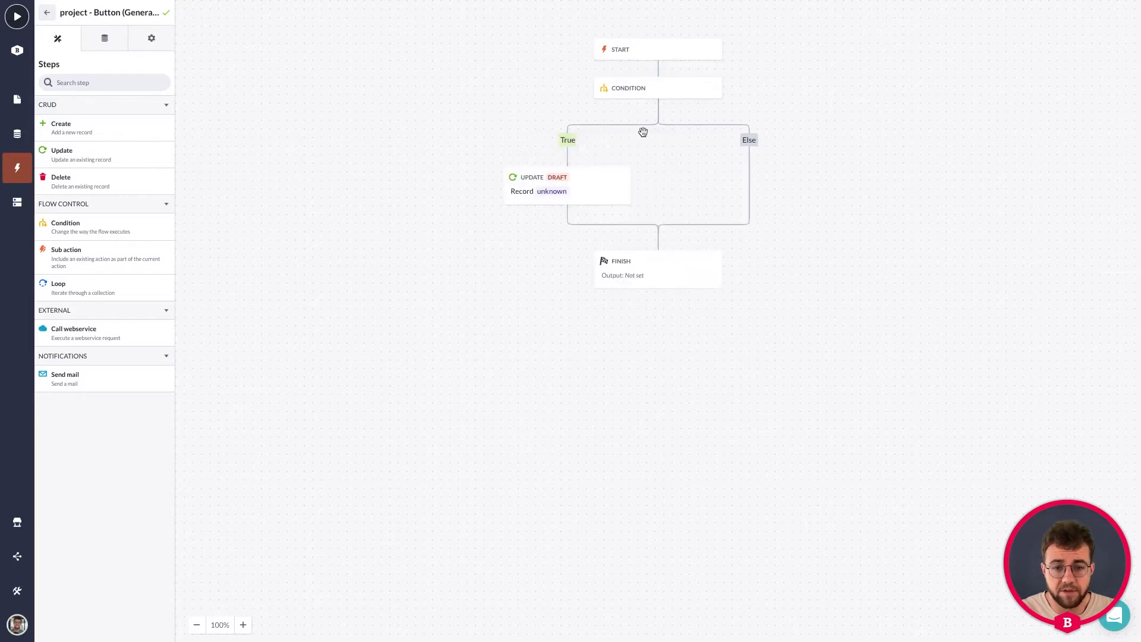
click(560, 190)
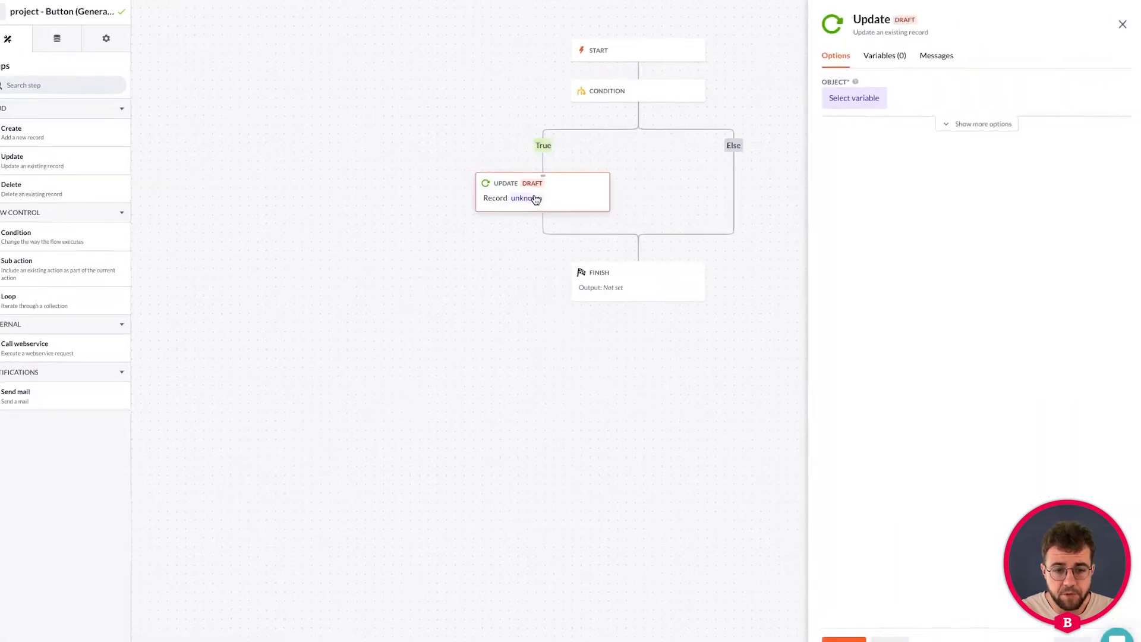
click(854, 98)
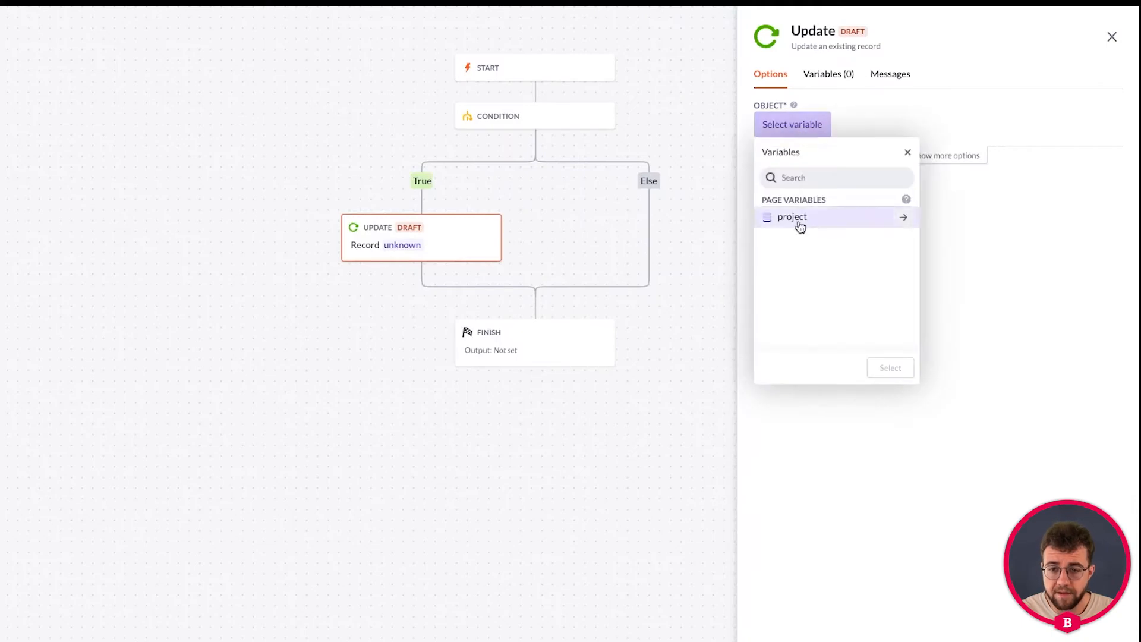
click(862, 182)
click(899, 372)
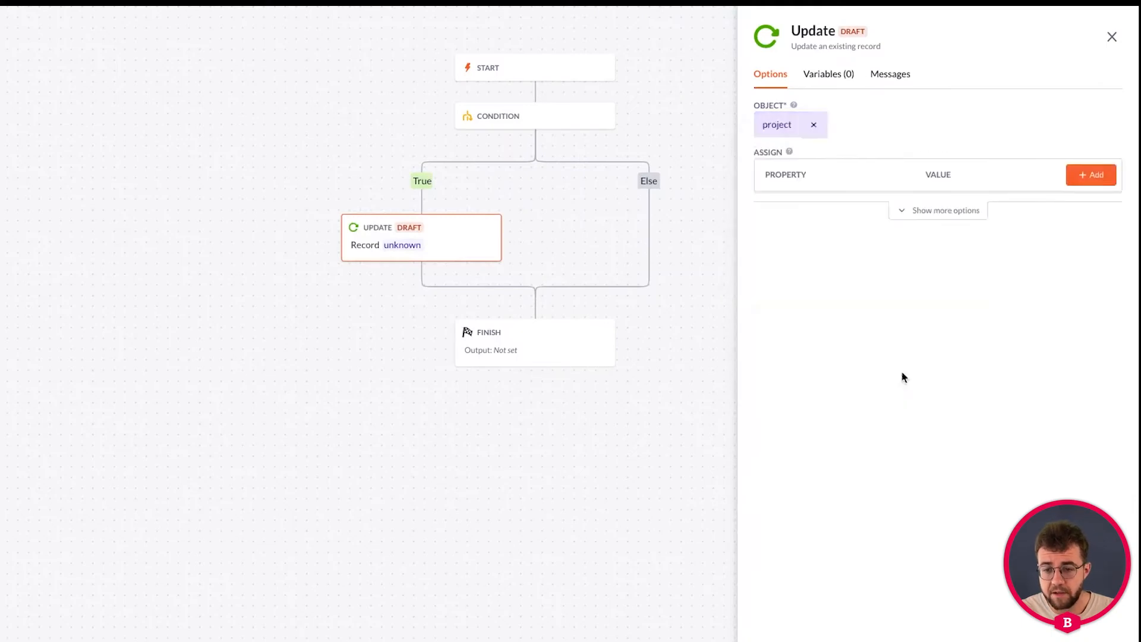
- Assign the value In progress to the Status property in the Update step and save it
click(1095, 177)
click(815, 215)
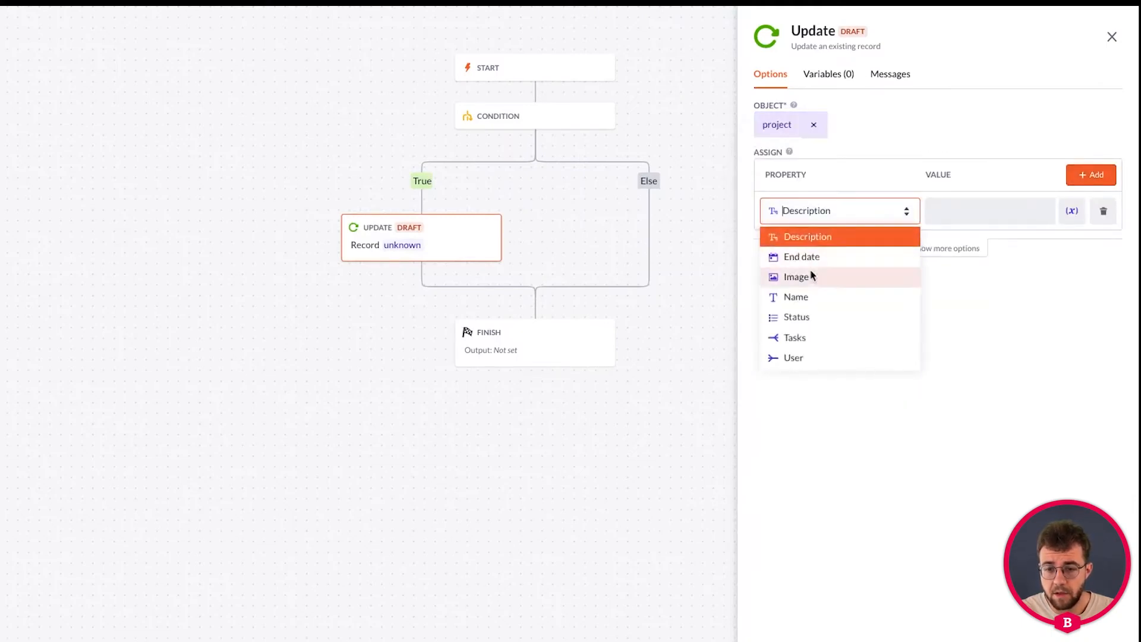
click(809, 317)
click(989, 225)
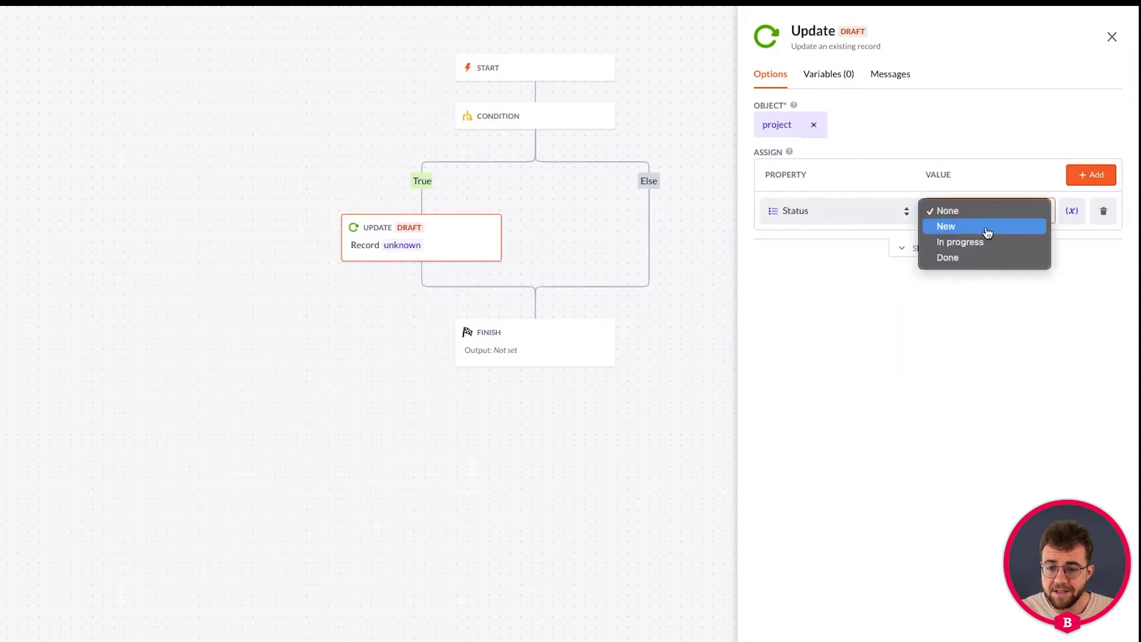
click(977, 243)
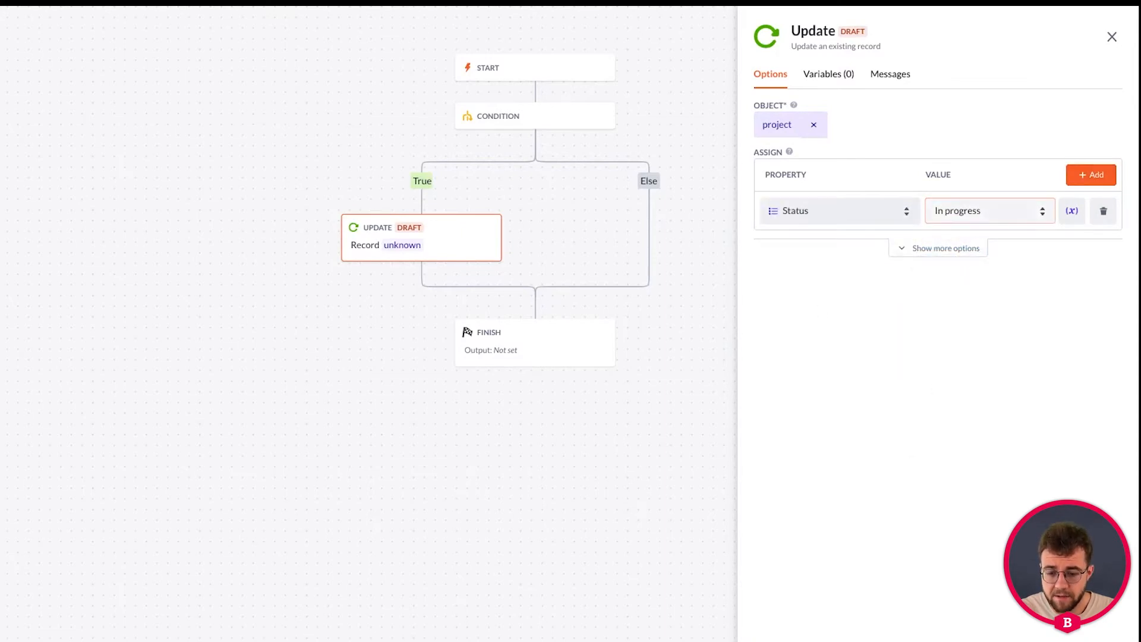
click(838, 417)
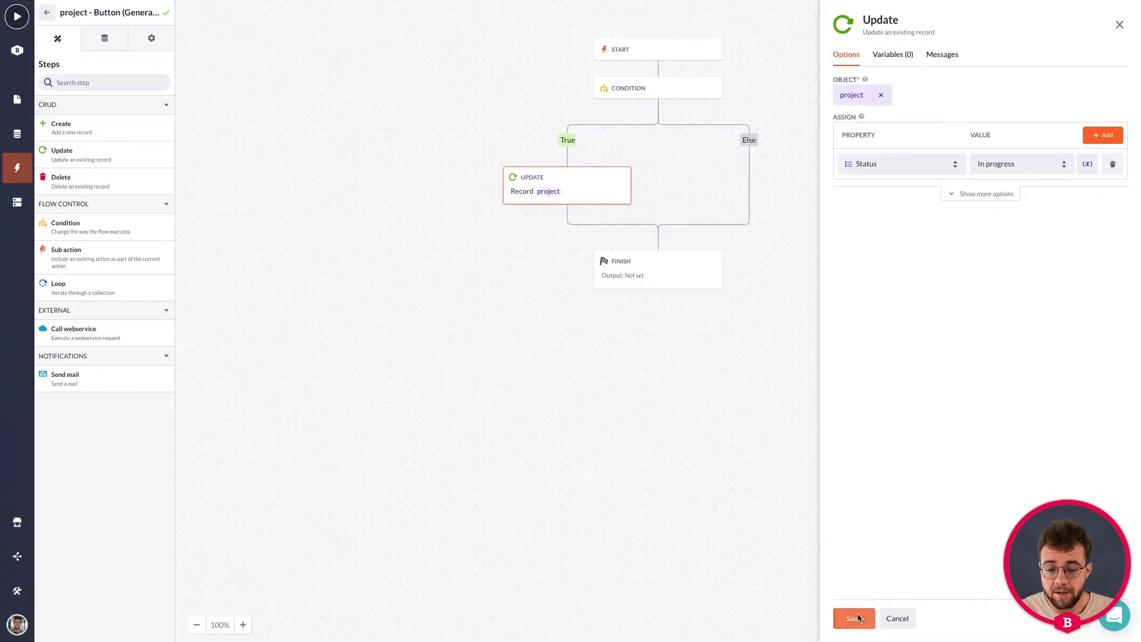
click(855, 618)
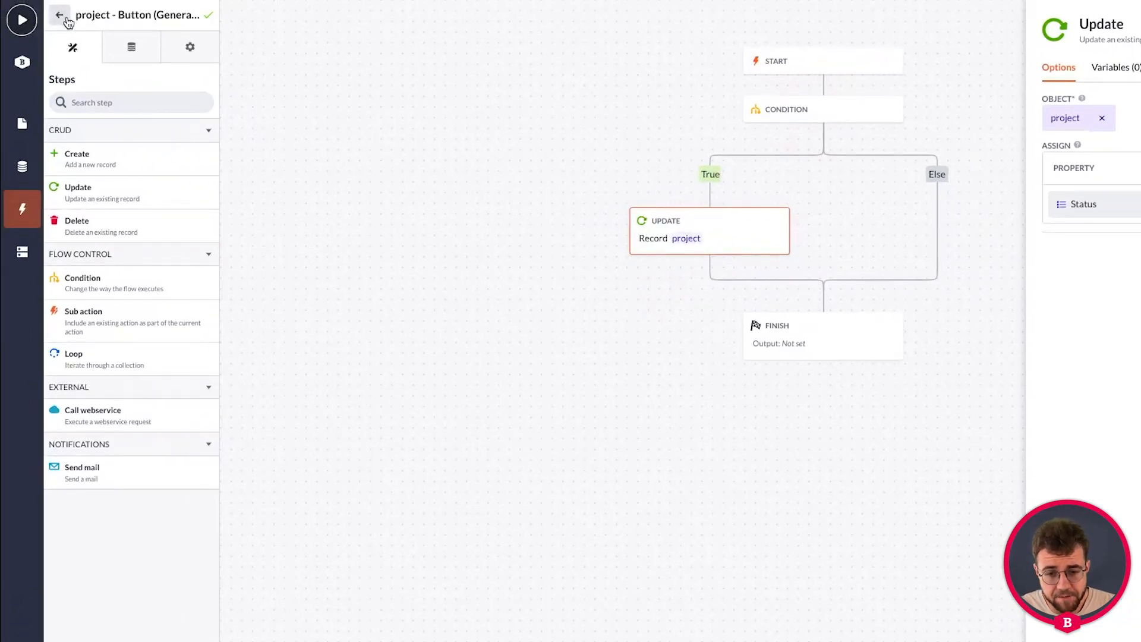
- Return to the project page and start a new interaction on the Start project button triggered by onActionSuccess
click(45, 9)
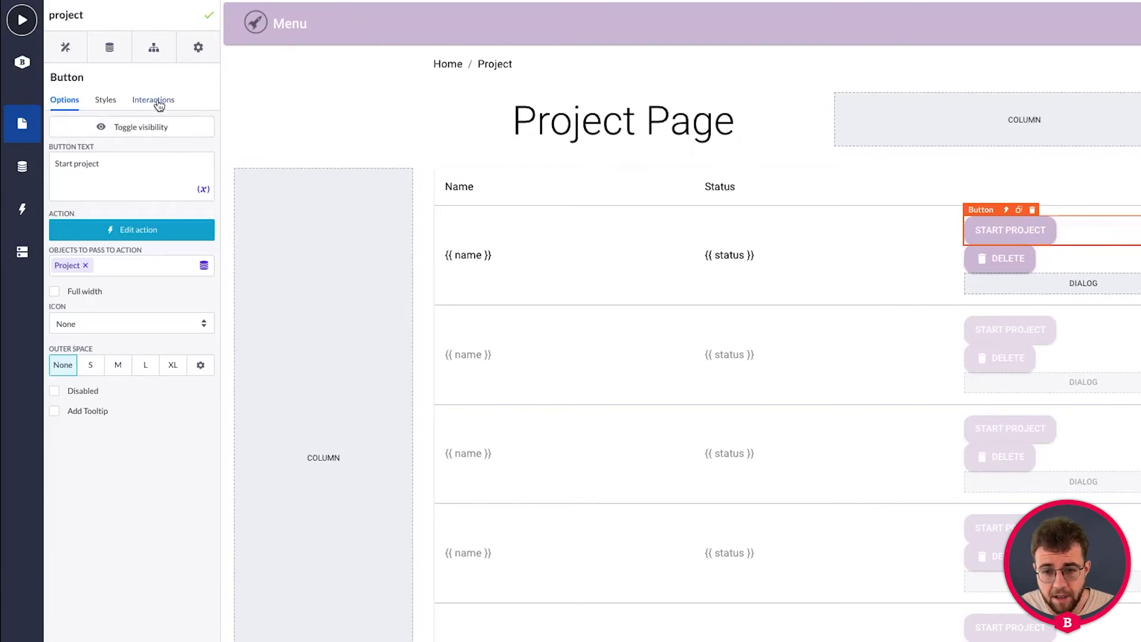
click(157, 104)
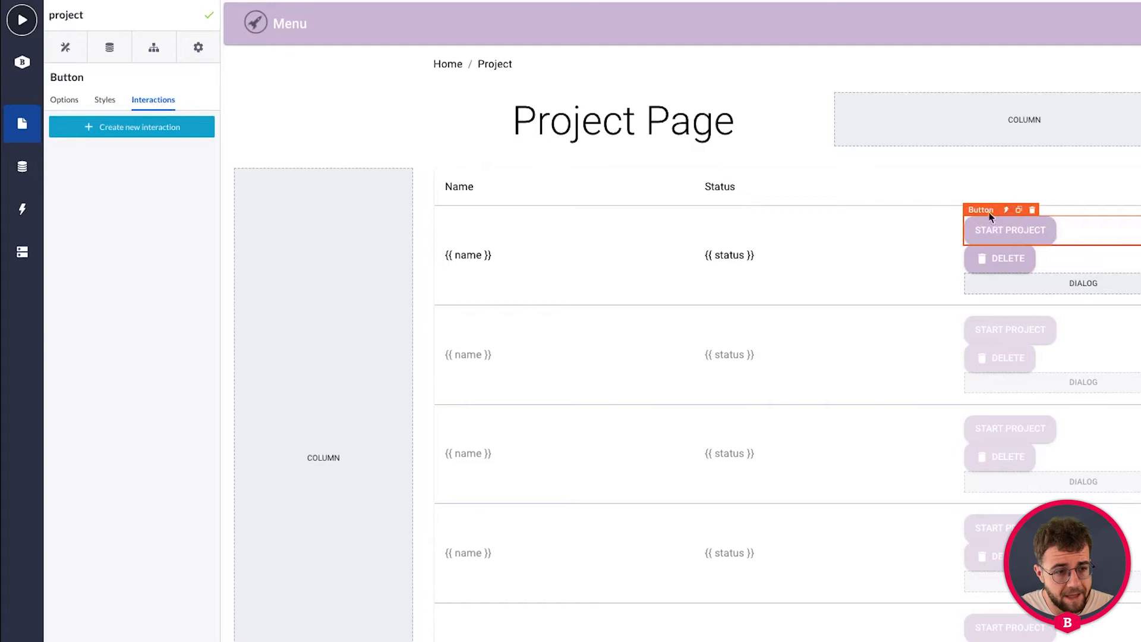
click(146, 133)
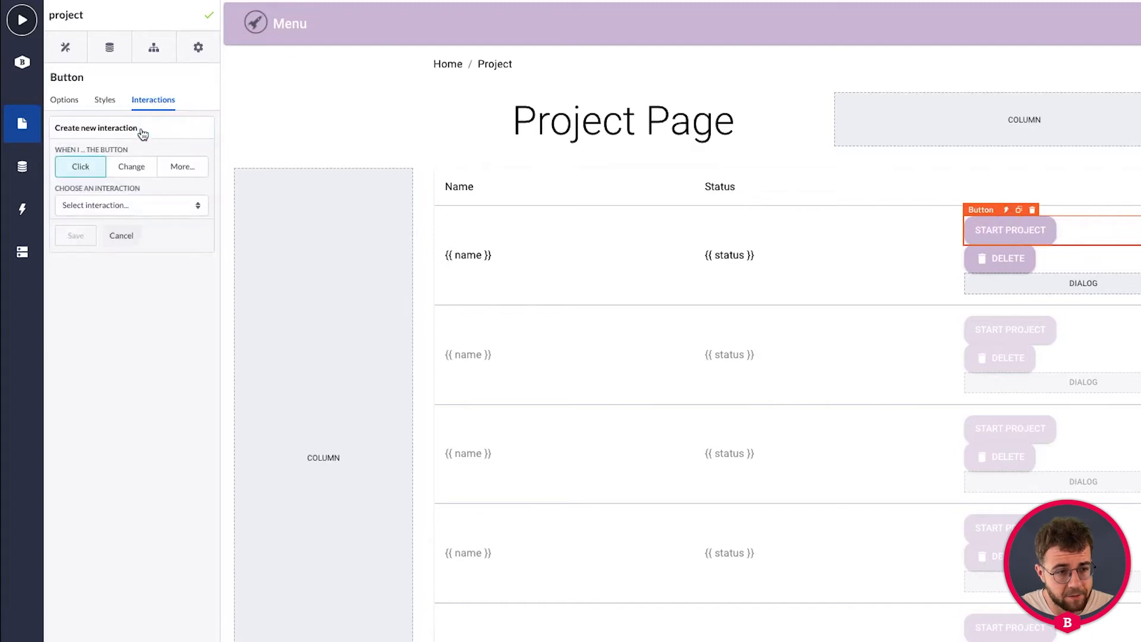
click(187, 168)
click(131, 194)
click(130, 209)
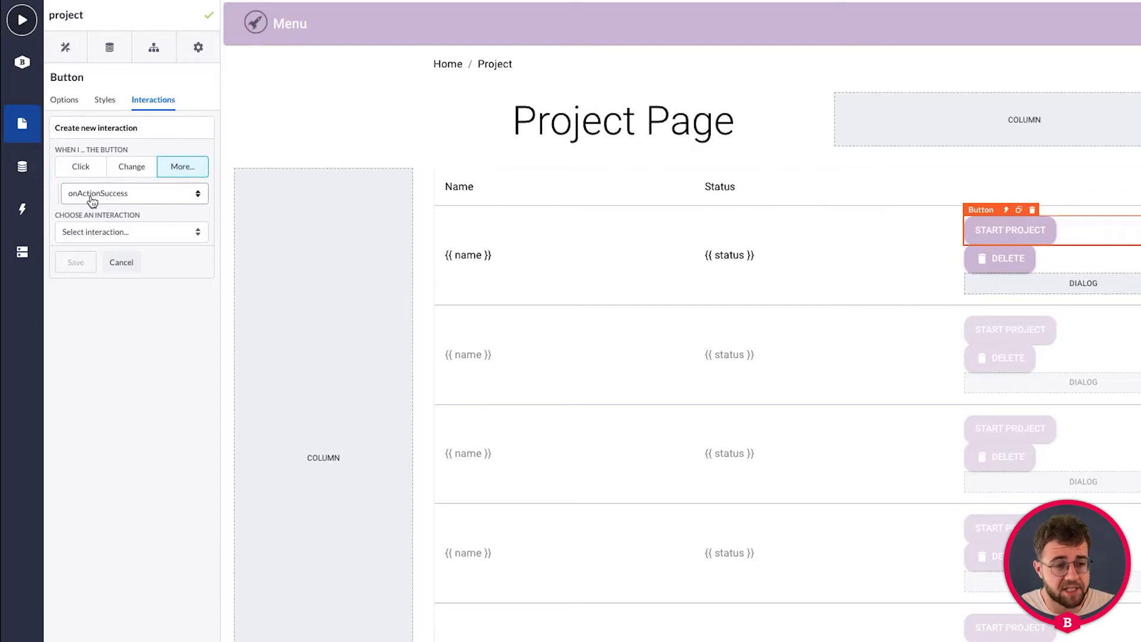
- Make the interaction a Custom one that runs Refetch on the Project datatable, and save it
click(126, 232)
click(100, 263)
click(151, 268)
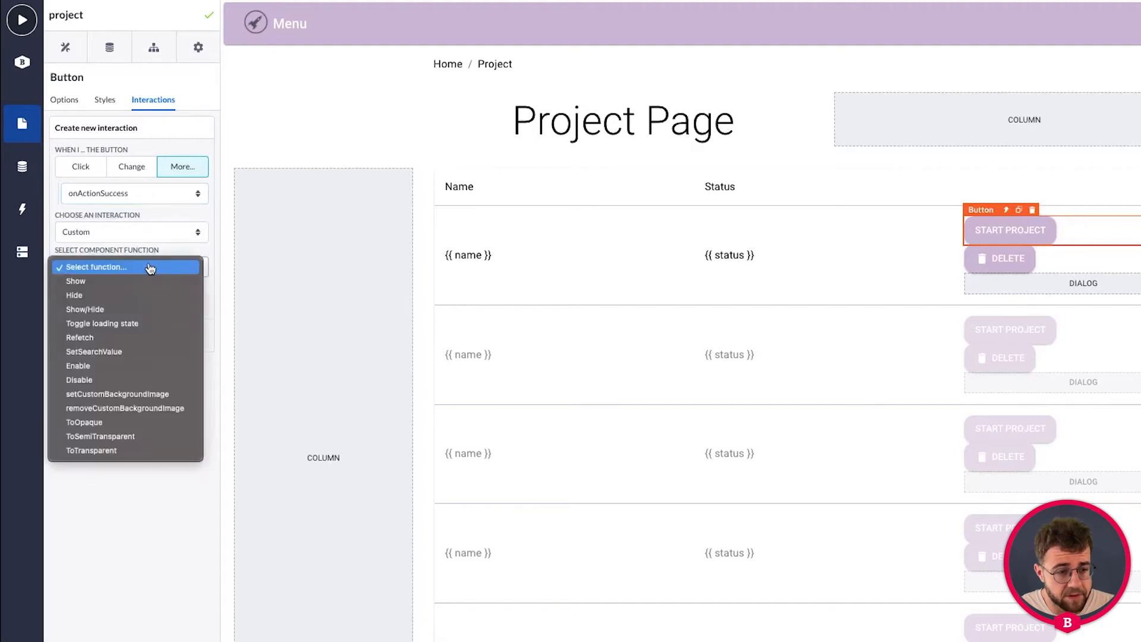
click(105, 336)
click(118, 310)
click(102, 321)
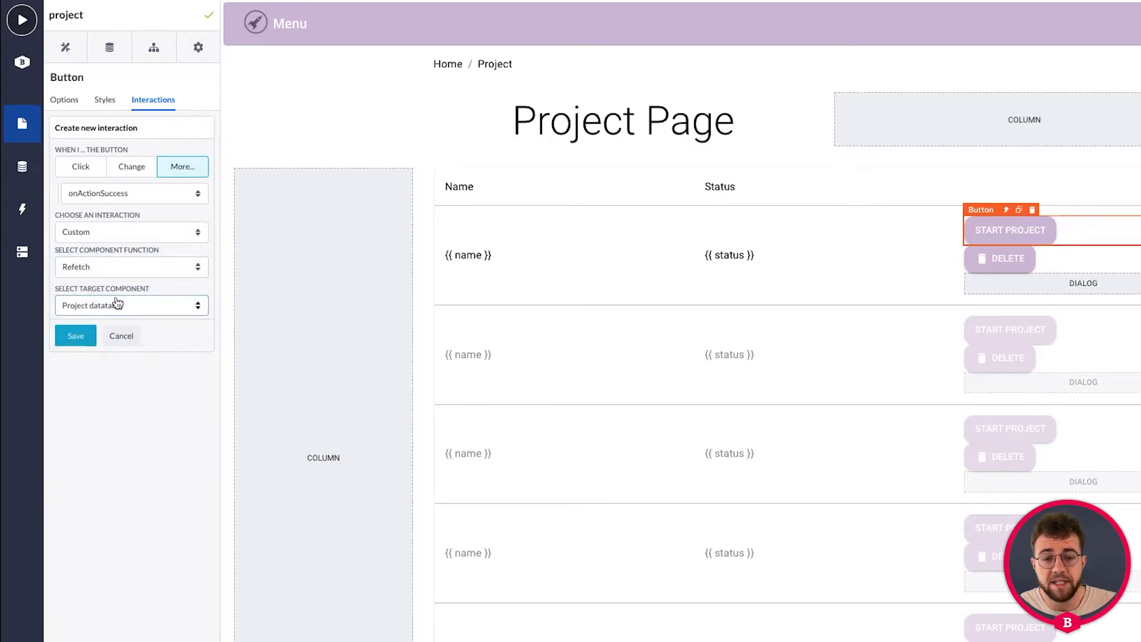
click(76, 336)
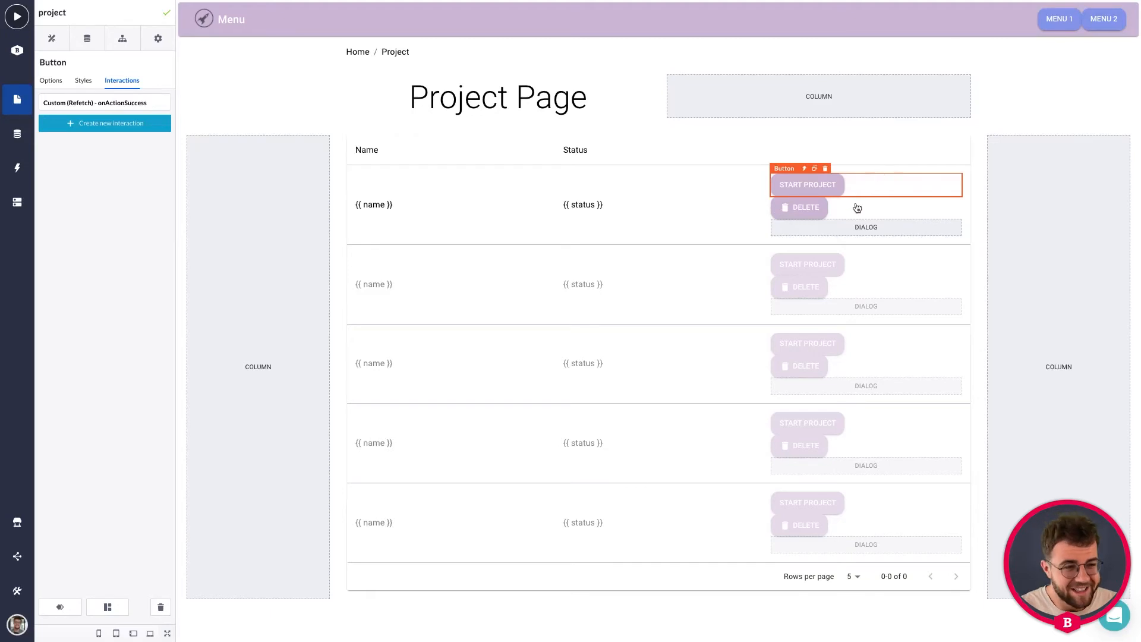
- Add an action button above the Start project button in the table's actions column and label it Complete project
click(52, 81)
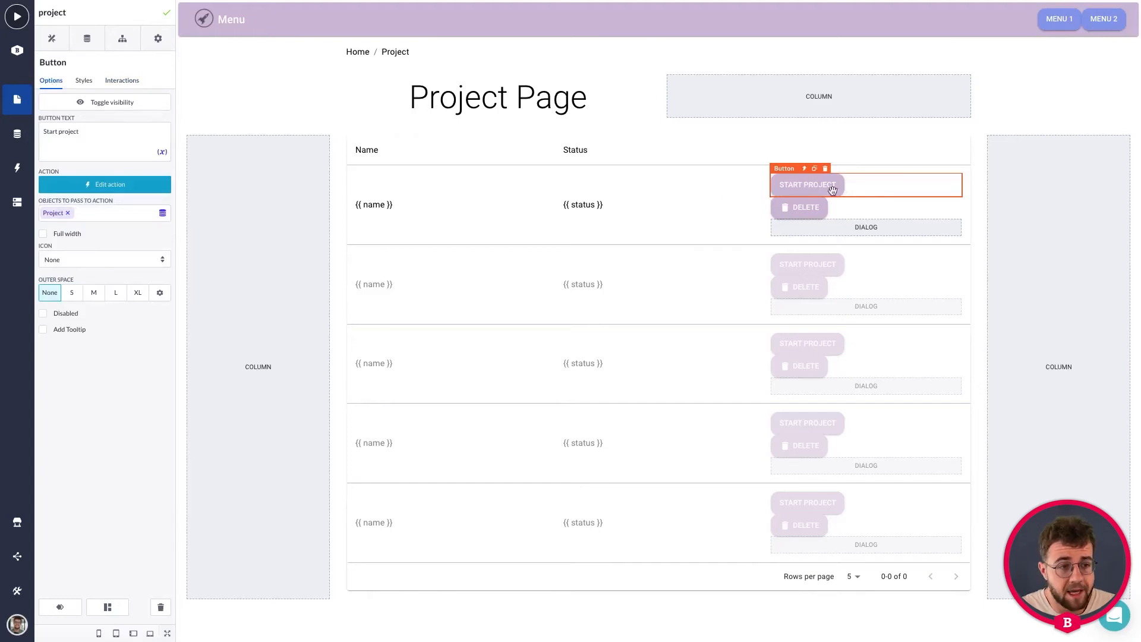
click(52, 39)
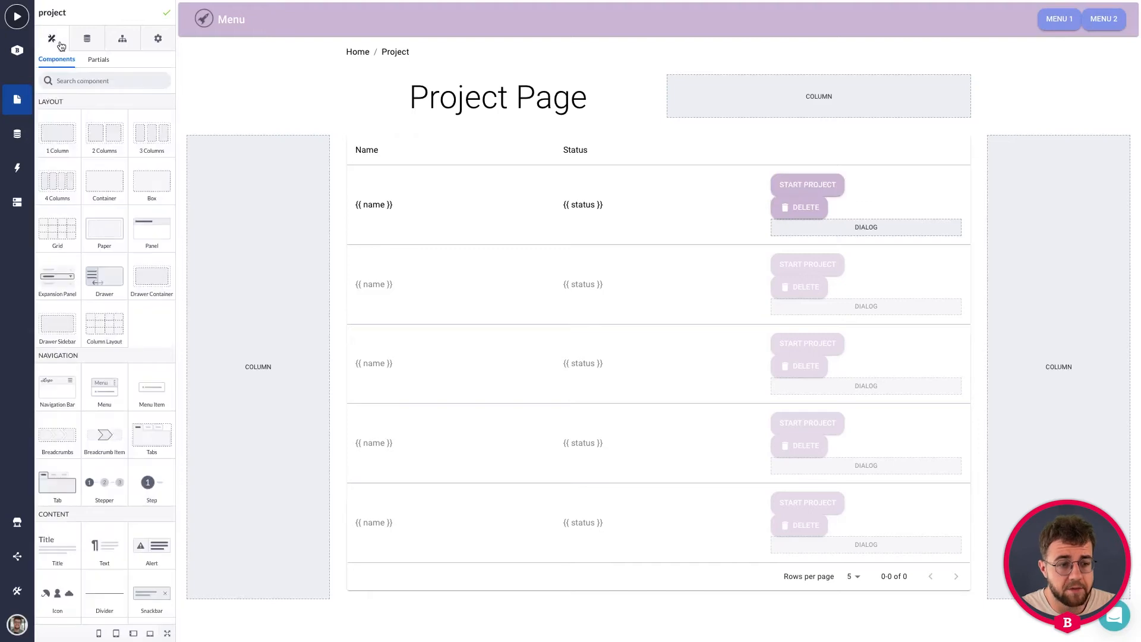
scroll(135, 169, down, 3)
scroll(136, 169, down, 1)
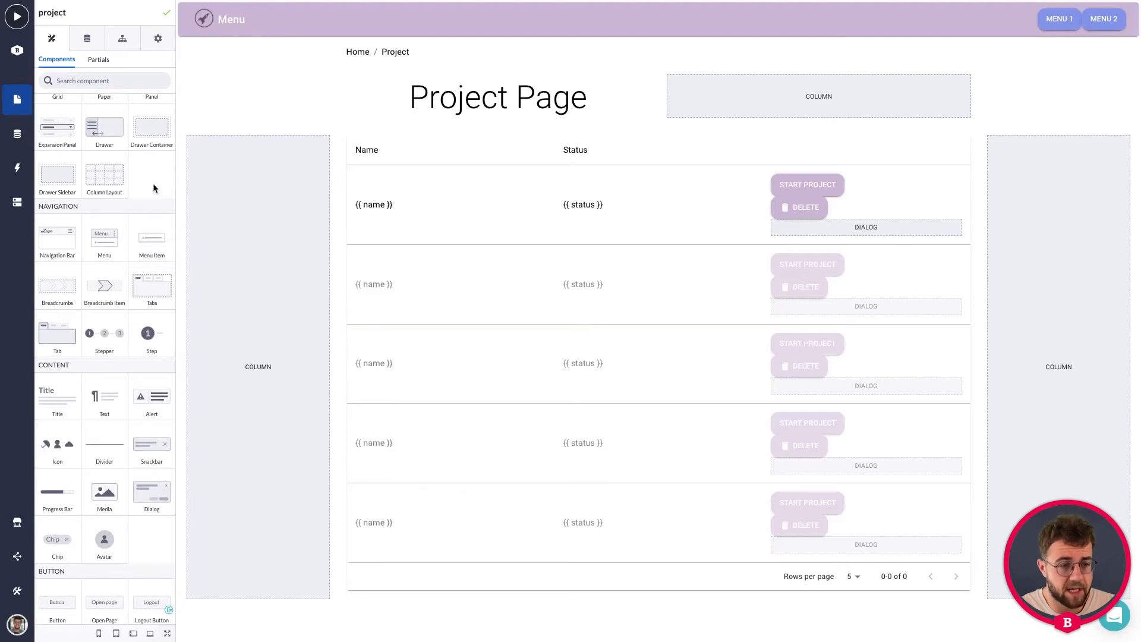
scroll(152, 183, down, 1)
scroll(125, 183, down, 1)
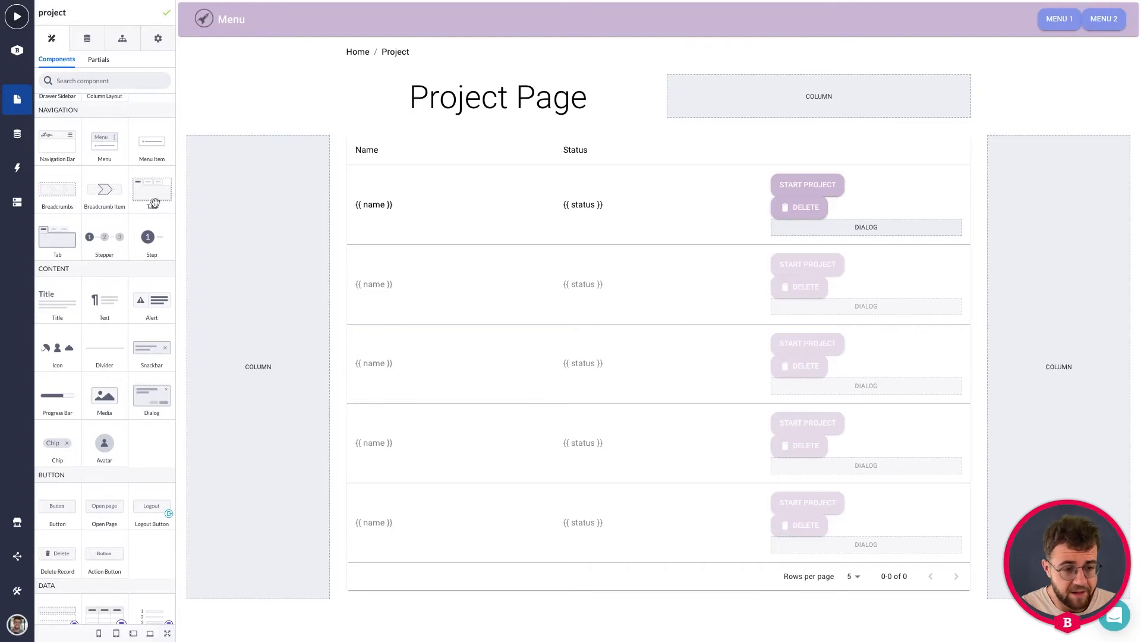
scroll(125, 214, down, 3)
scroll(107, 255, down, 3)
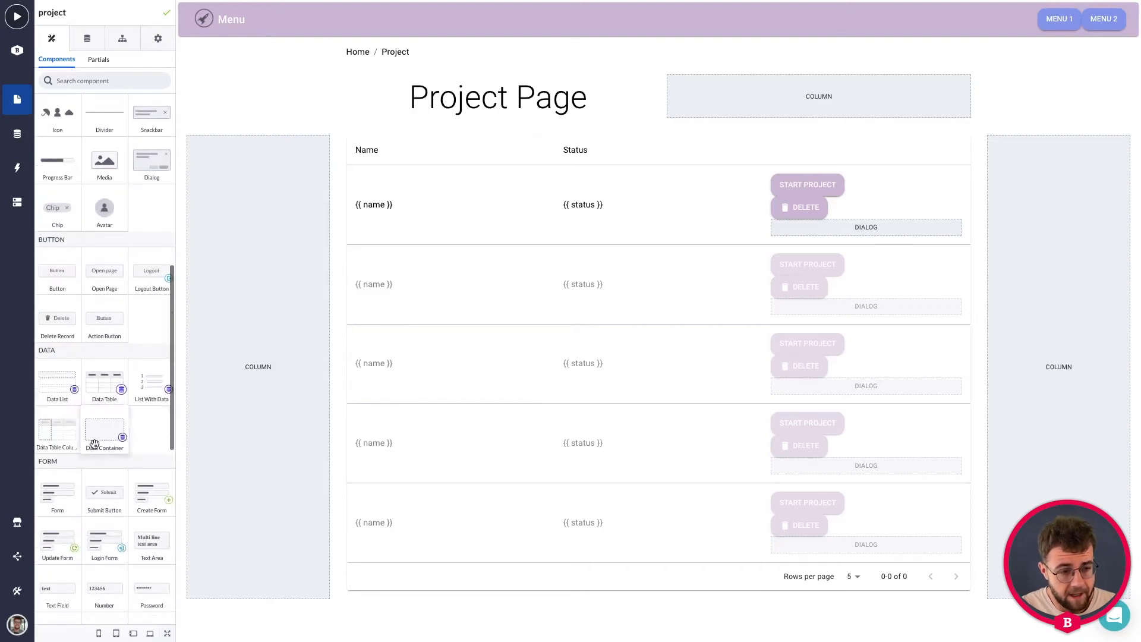
mouse_move(101, 272)
mouse_down()
mouse_move(832, 216)
mouse_move(879, 184)
mouse_move(849, 184)
mouse_move(858, 189)
mouse_up()
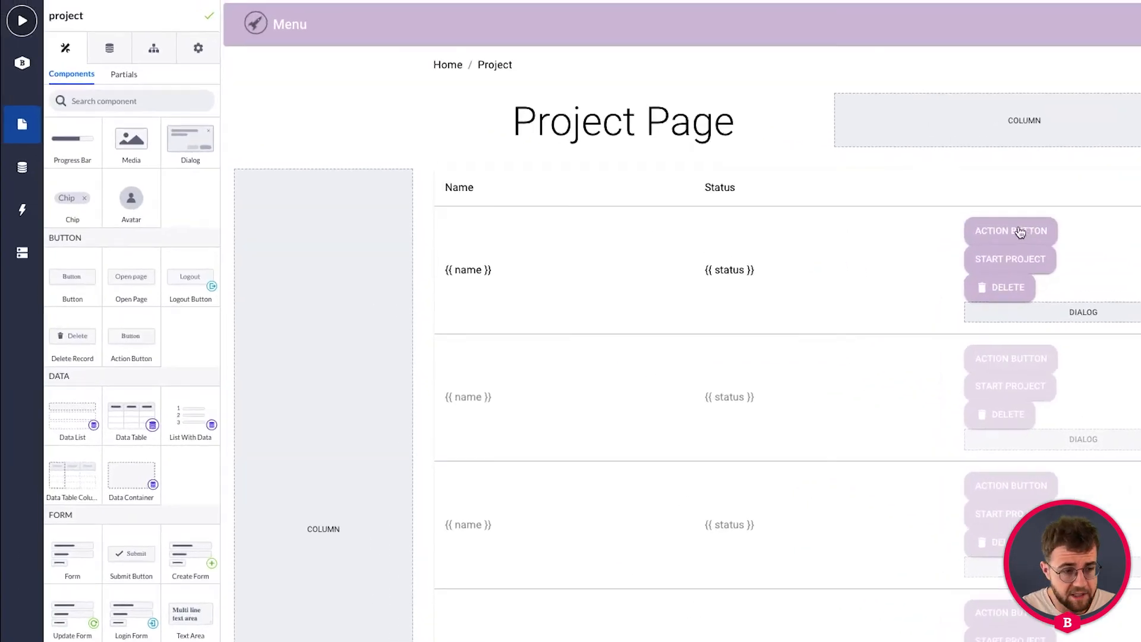
click(811, 184)
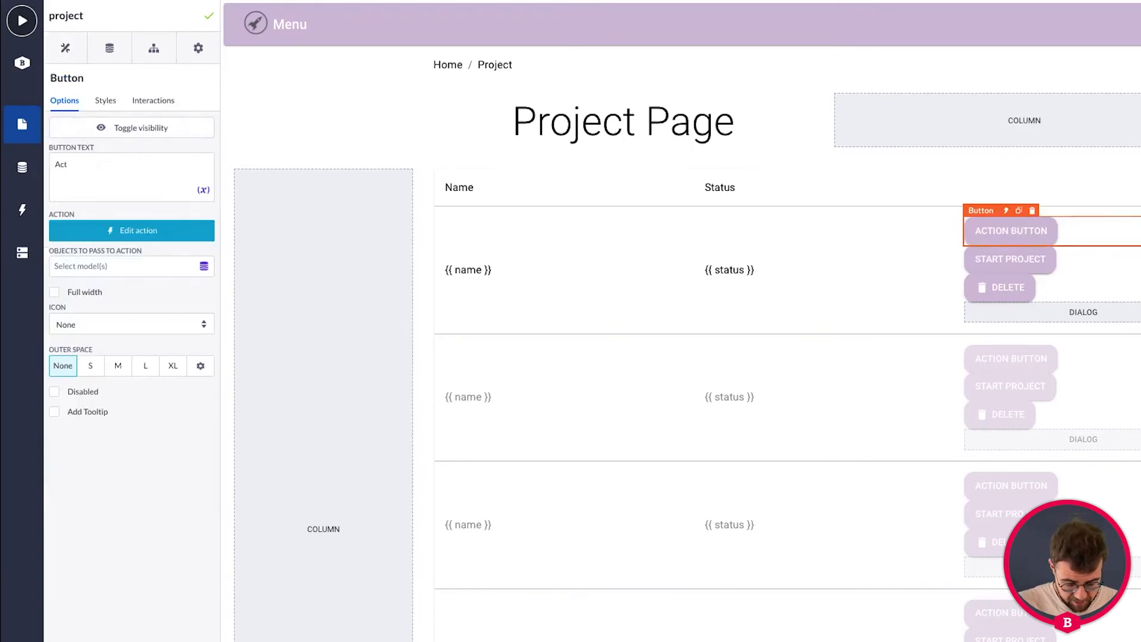
text(Complete project)
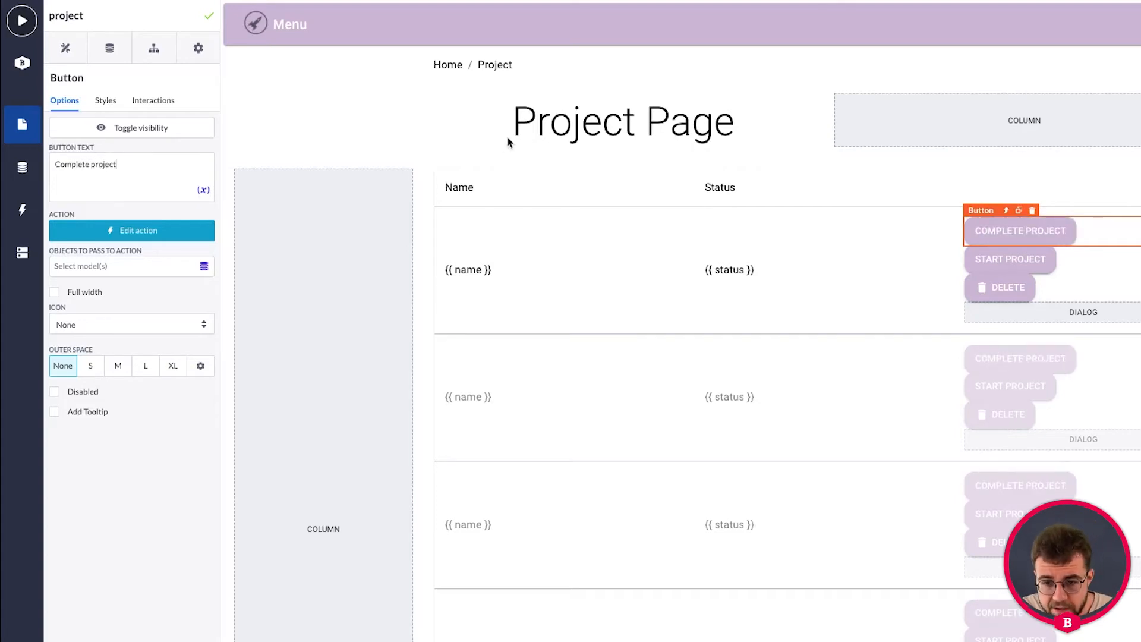
- Arrange the Start project button beside the Complete project button on the same row
click(1019, 257)
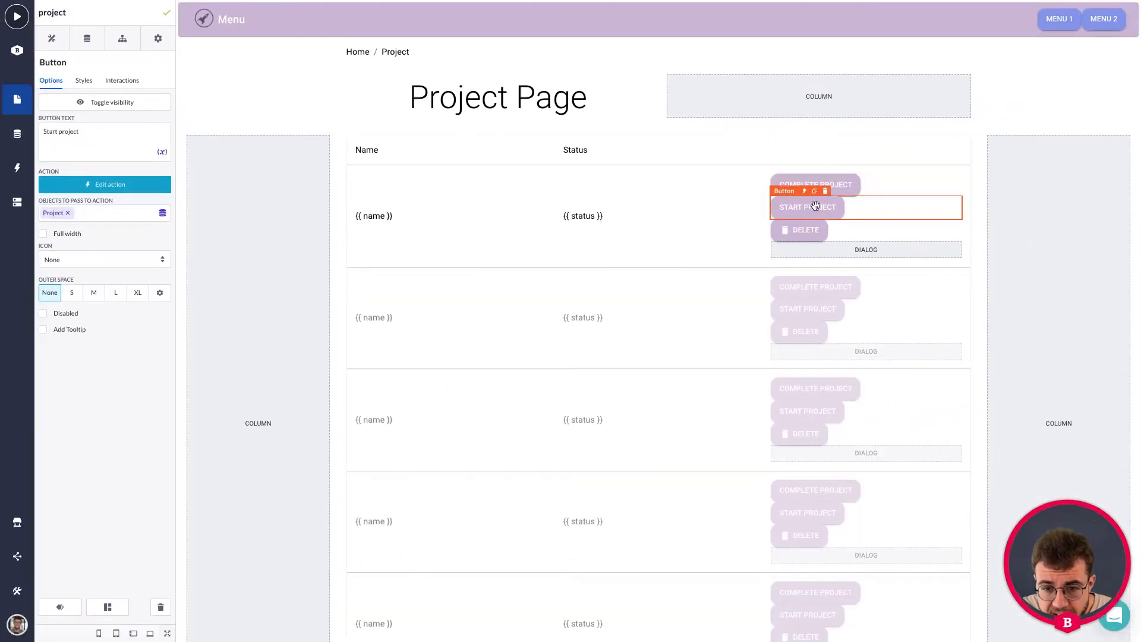
drag(815, 206, 776, 210)
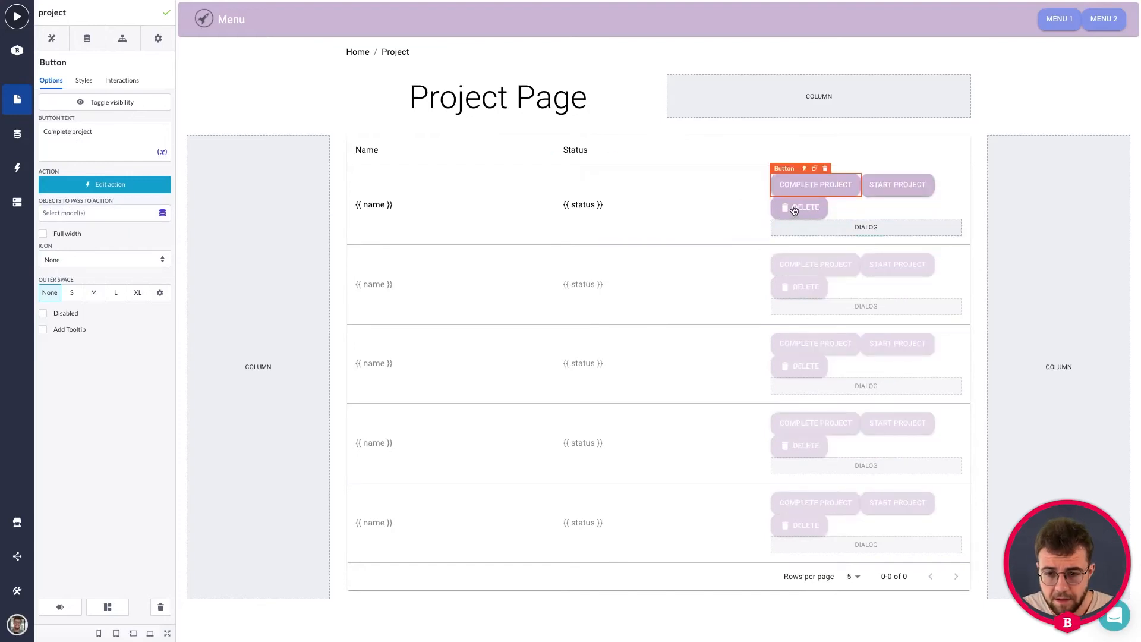
click(915, 166)
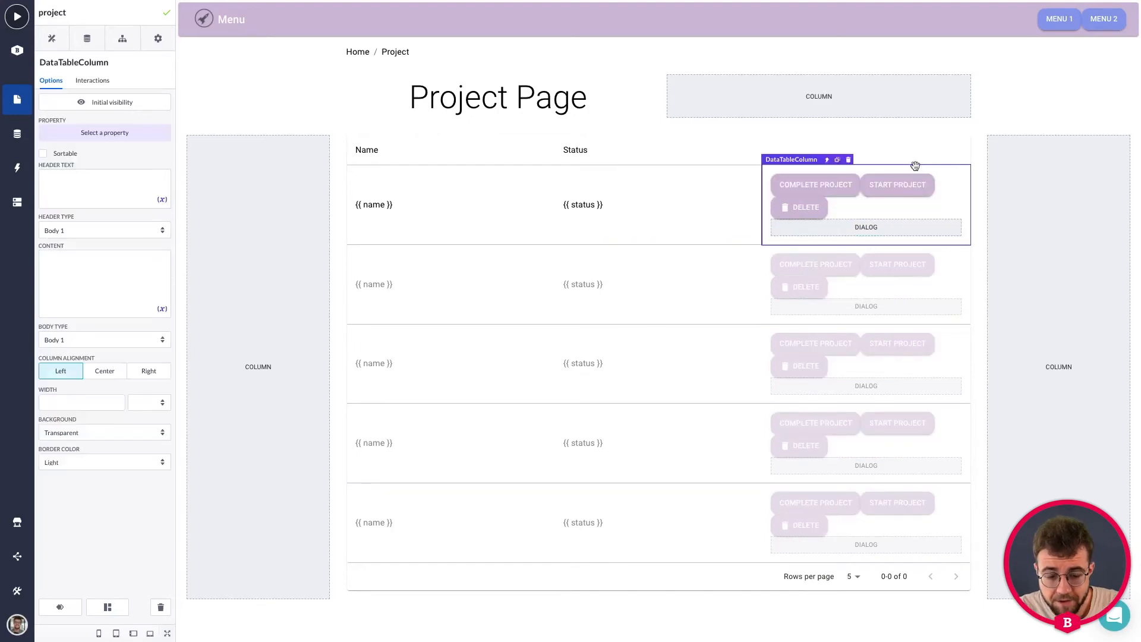
- Pass the Project object to the Complete project button's action and open that action for editing
click(824, 188)
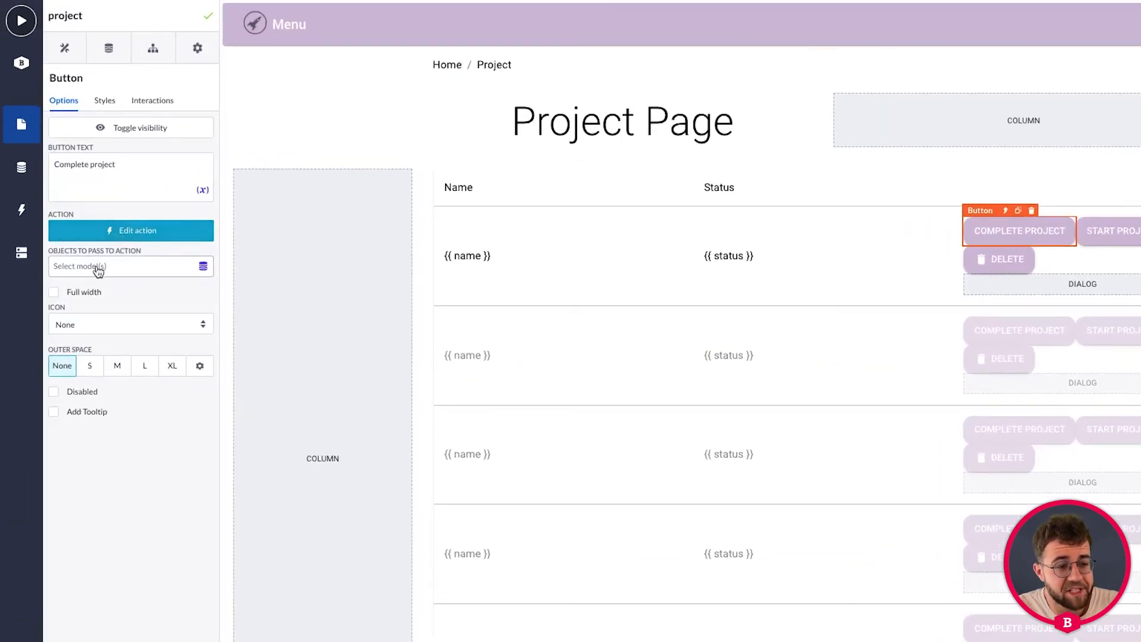
click(98, 269)
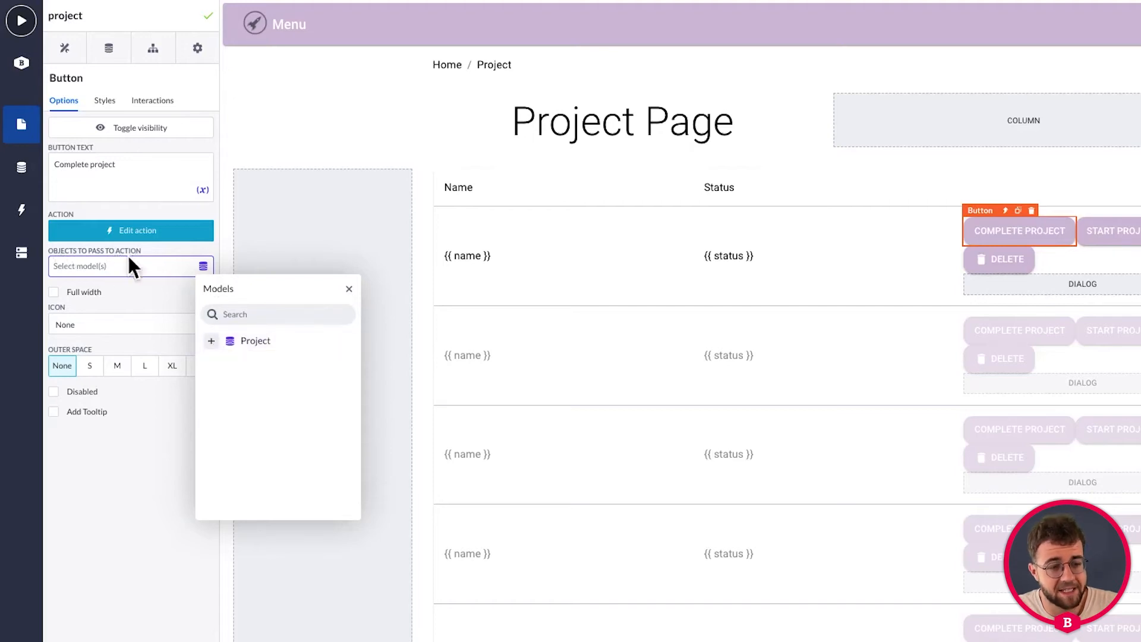
click(211, 341)
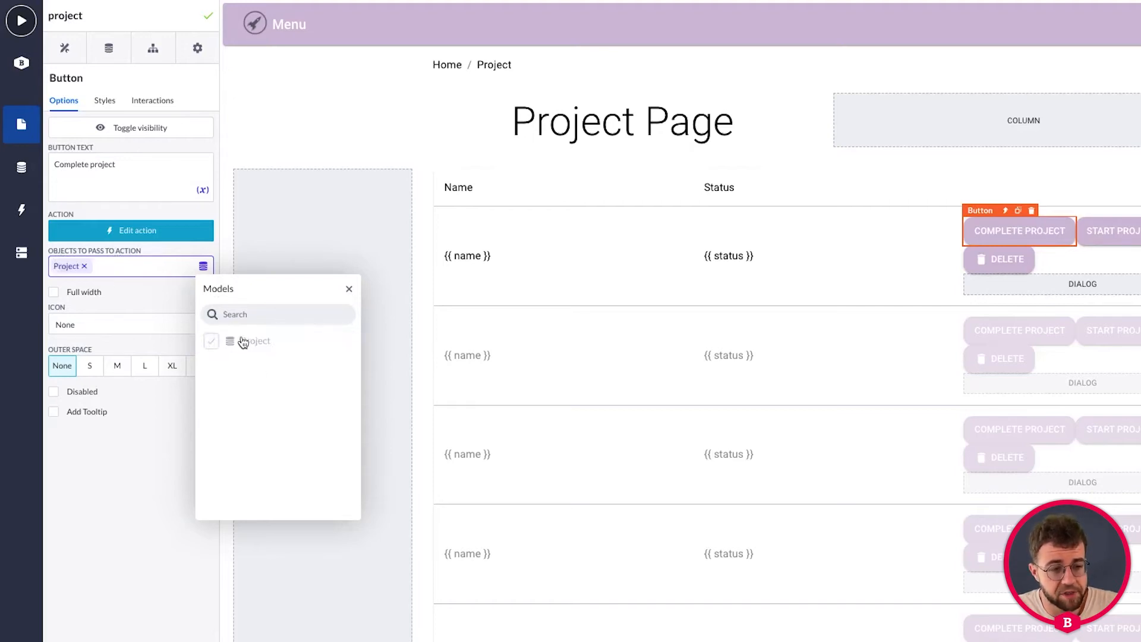
click(125, 232)
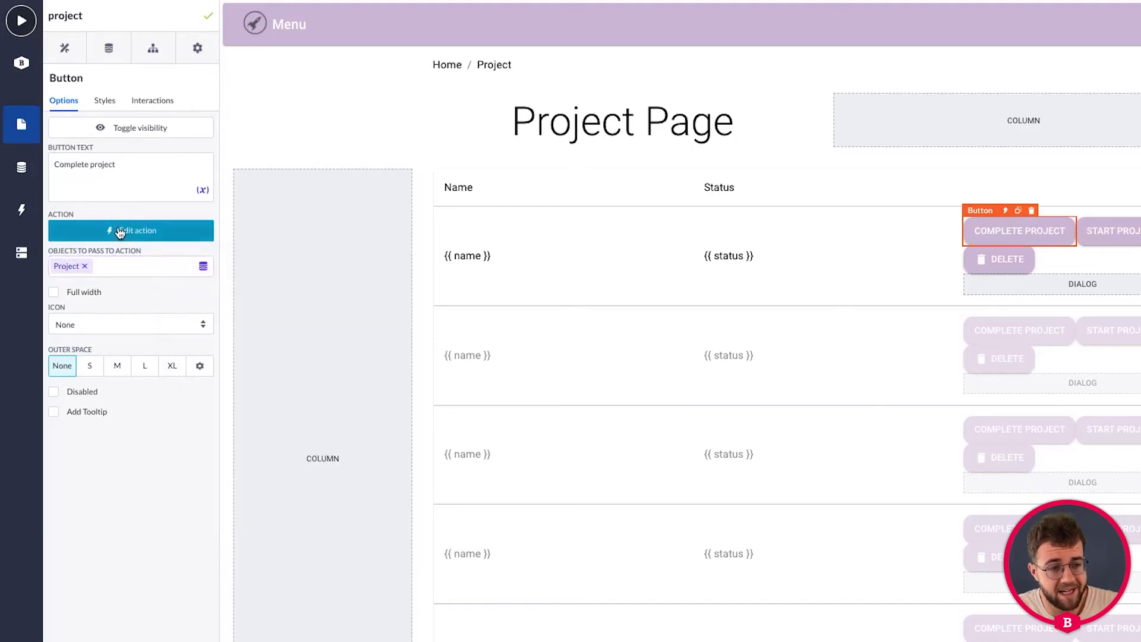
click(125, 231)
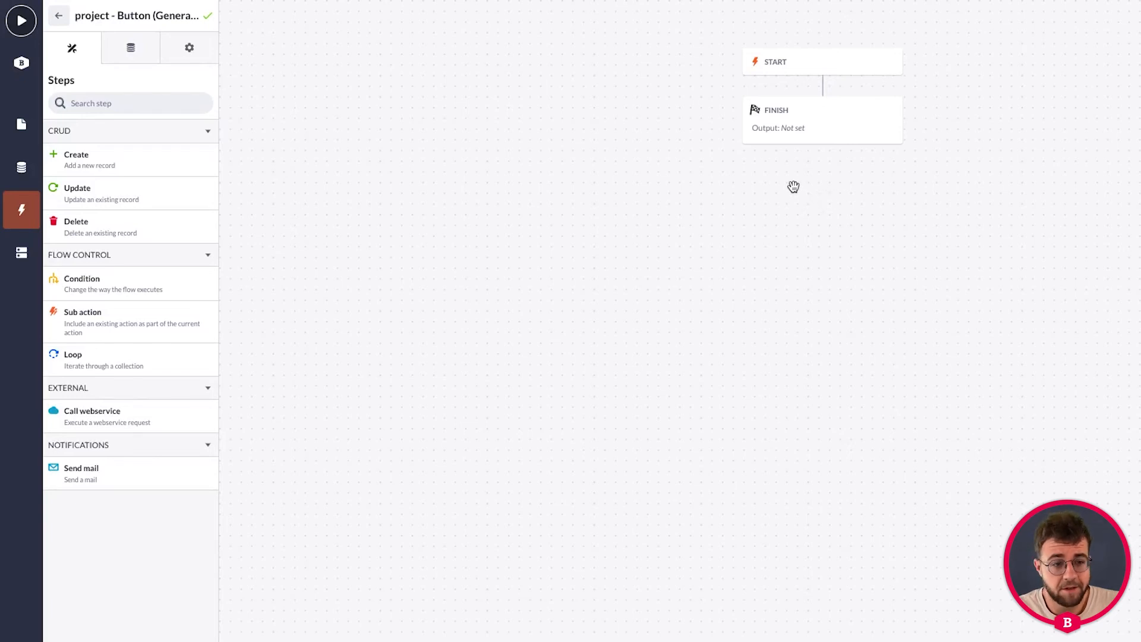
- Add a Condition step between Start and Finish, using the project variable as its object
drag(114, 291, 825, 90)
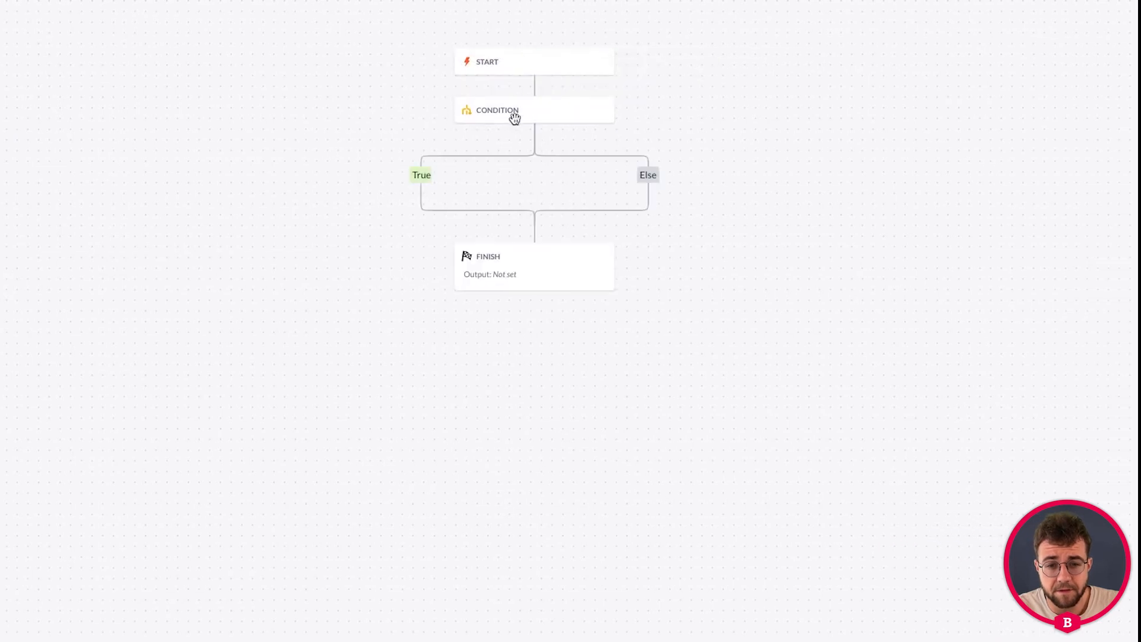
click(516, 114)
click(807, 235)
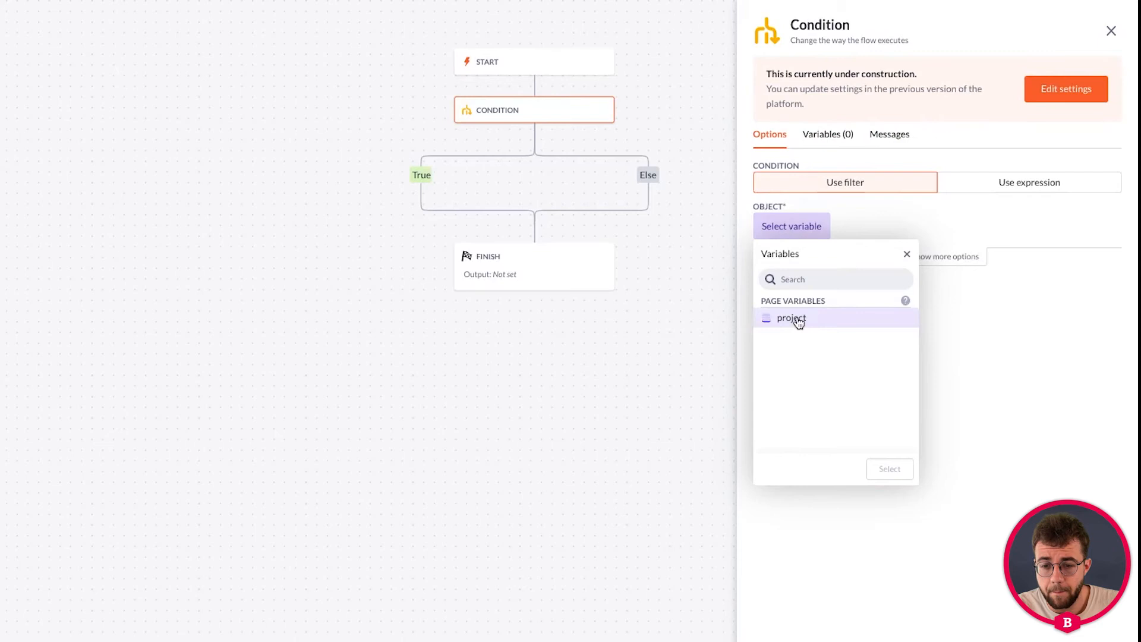
click(798, 319)
click(889, 470)
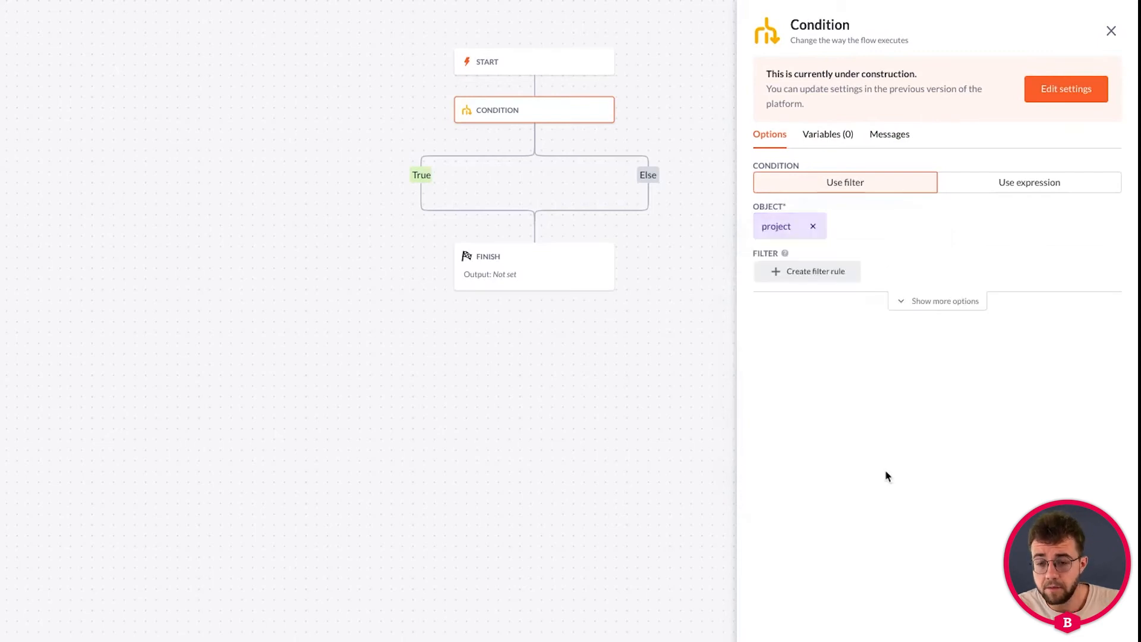
- Create a filter rule on the condition requiring the project's Status to be equal to In progress, and save the condition
click(812, 272)
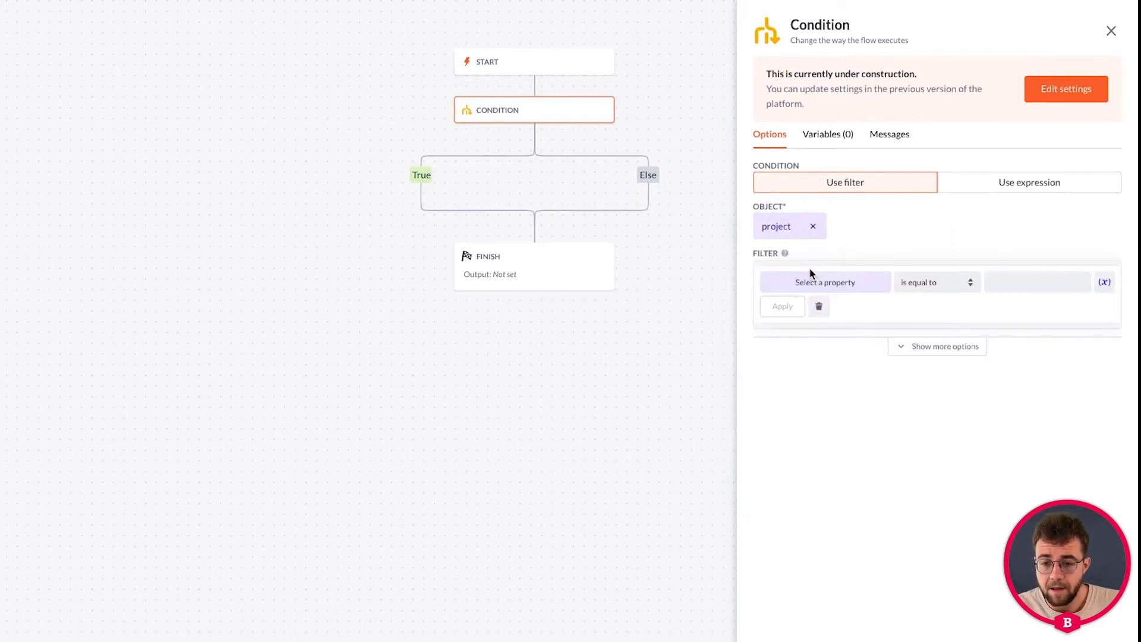
click(811, 284)
scroll(814, 431, down, 3)
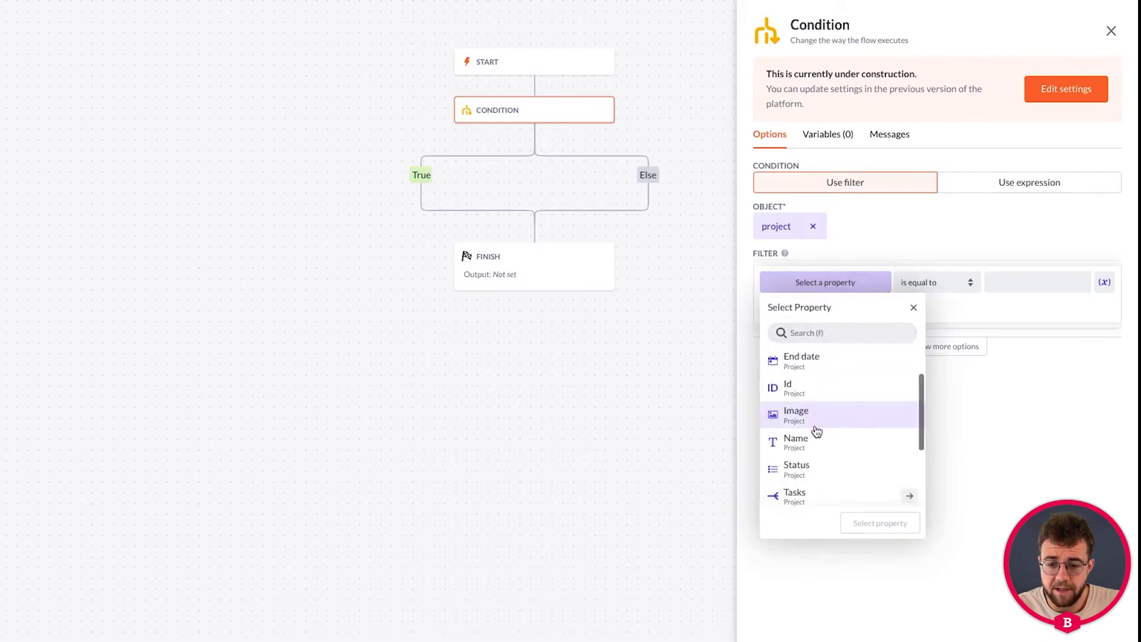
click(810, 435)
click(876, 526)
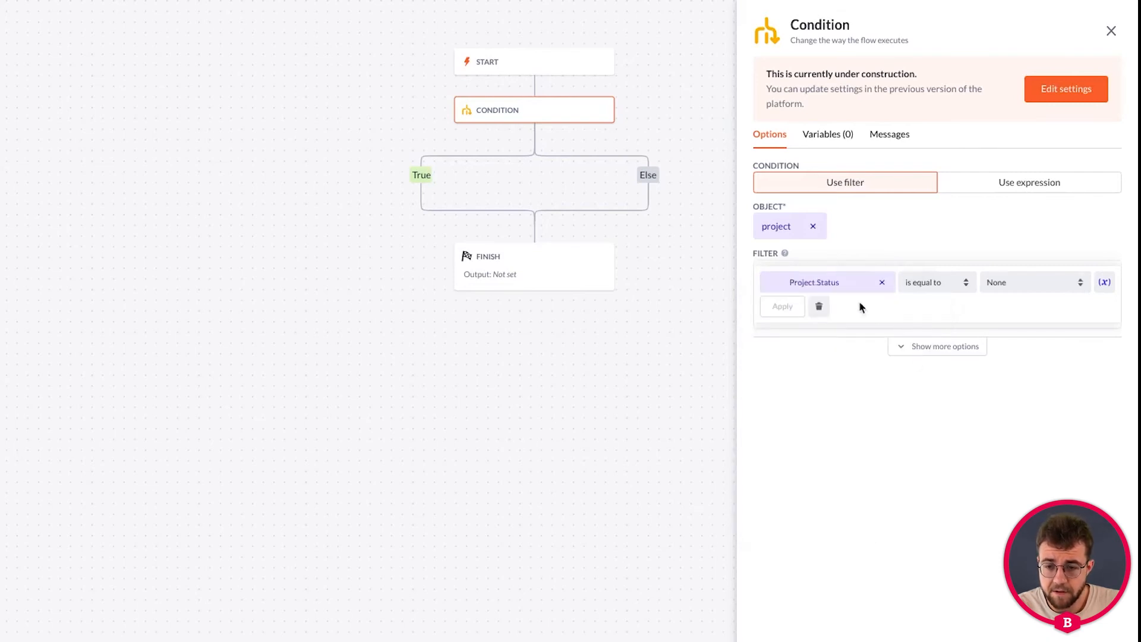
click(1010, 283)
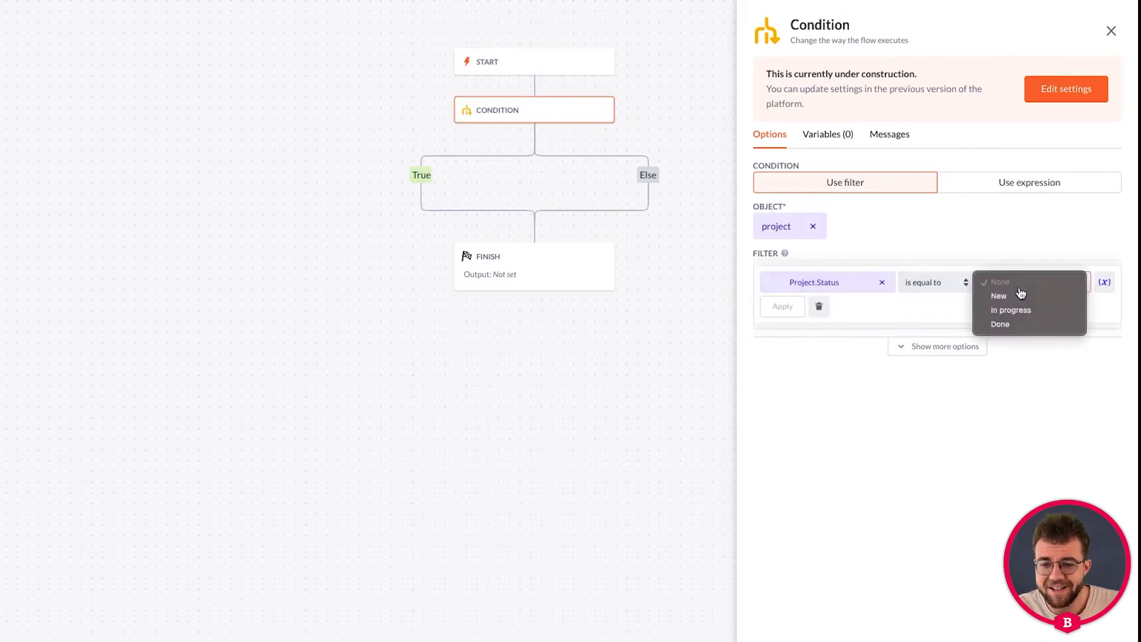
click(1020, 309)
click(782, 307)
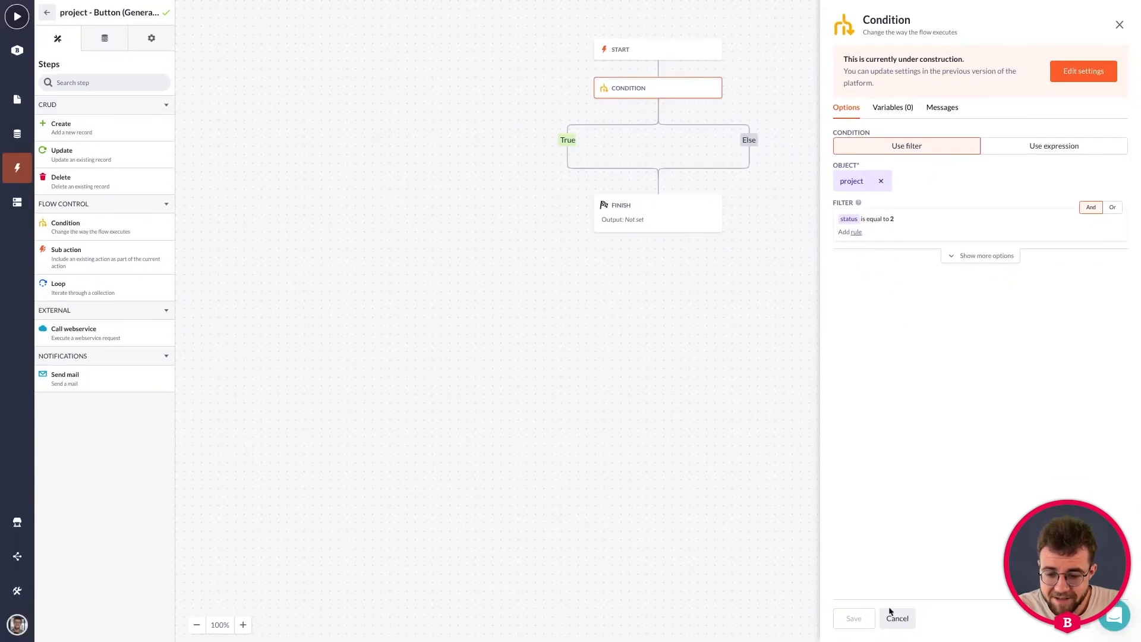
click(859, 618)
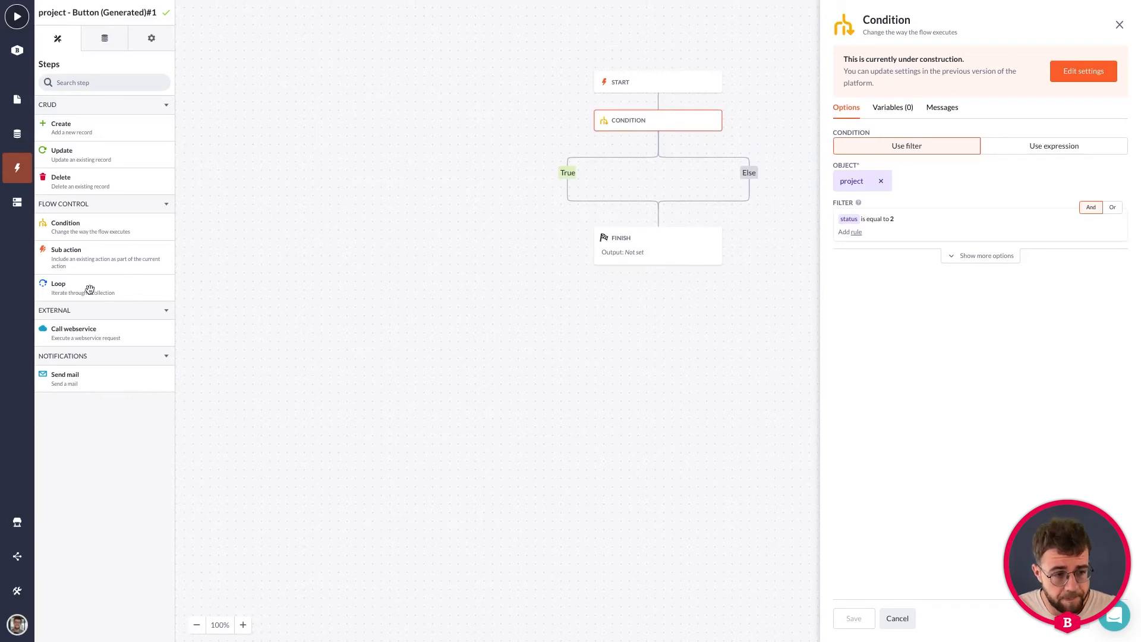
- Add a Loop step to the condition's True branch that iterates through the project's Tasks collection
drag(63, 289, 562, 188)
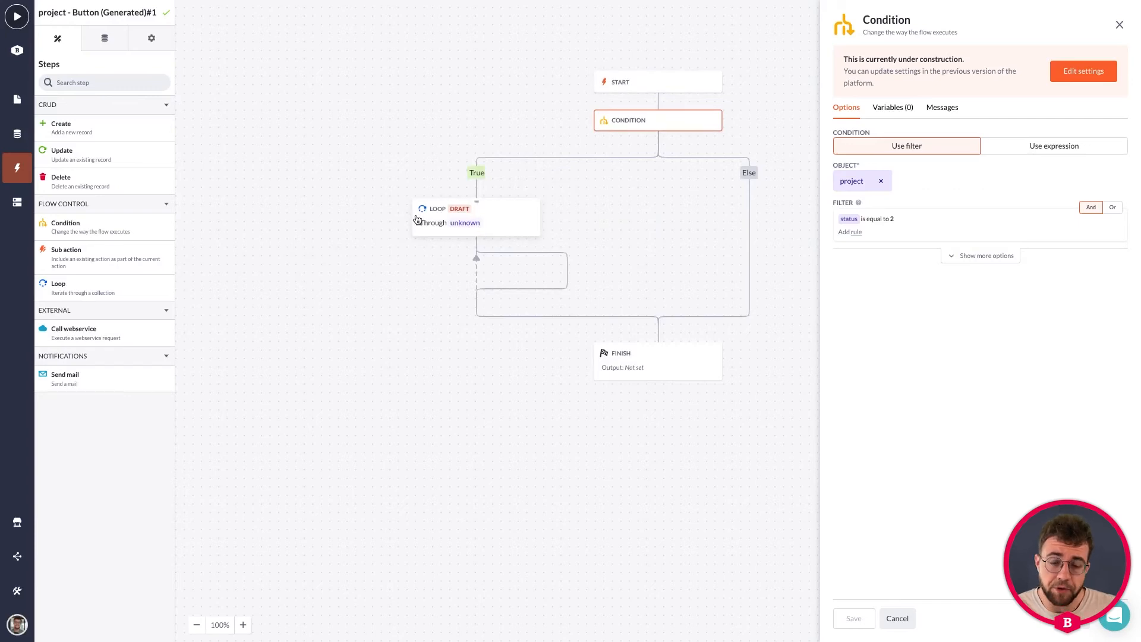
click(446, 224)
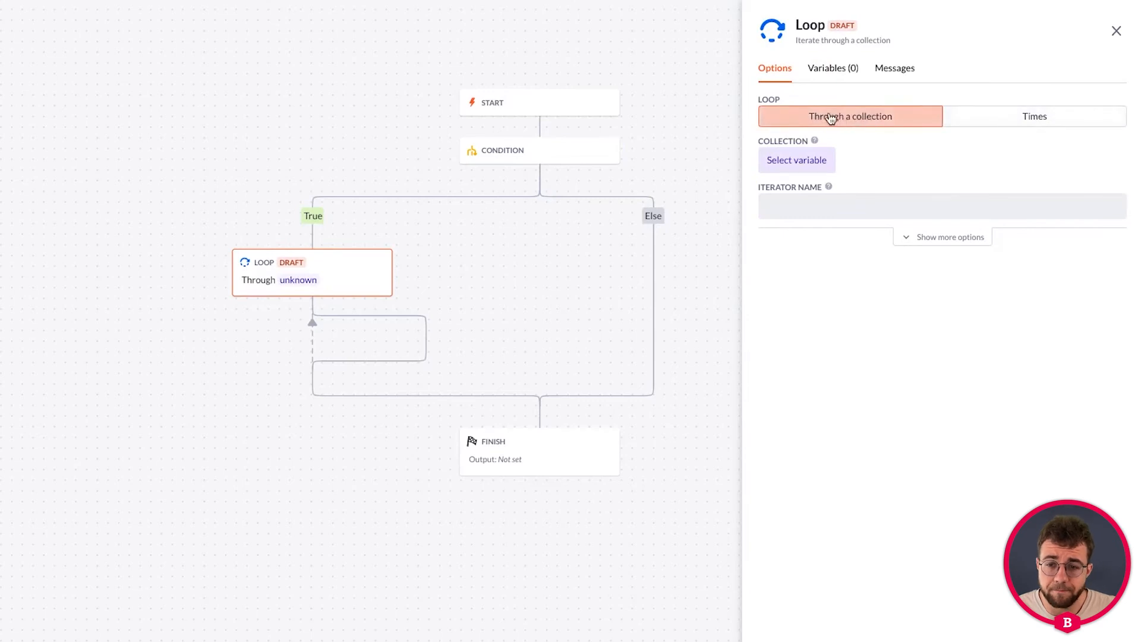
click(794, 167)
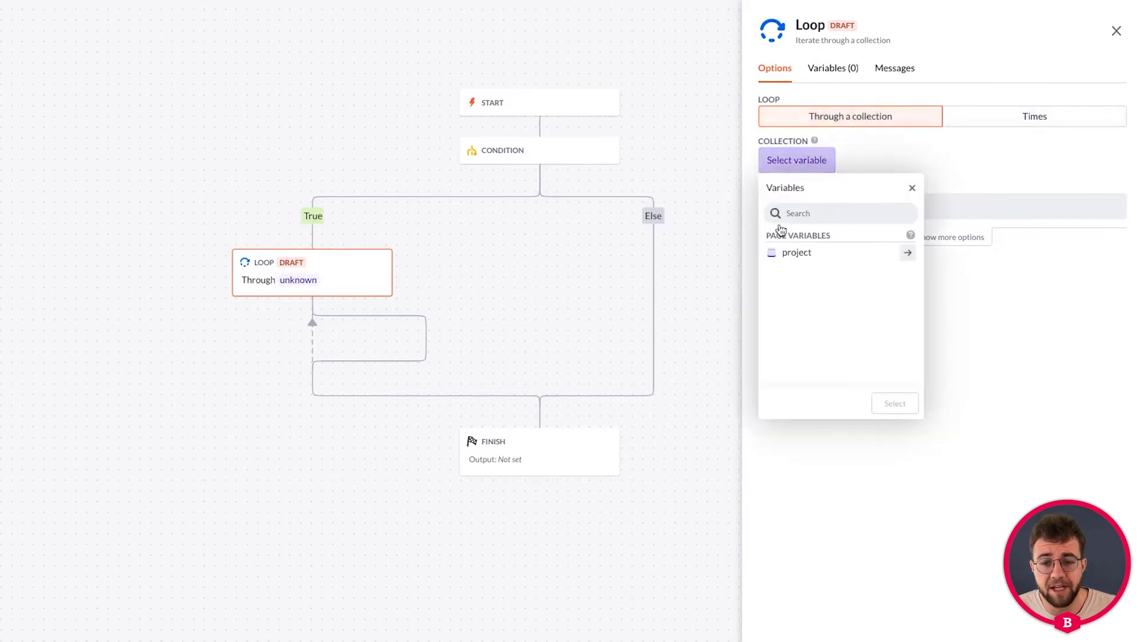
click(908, 253)
scroll(803, 309, down, 1)
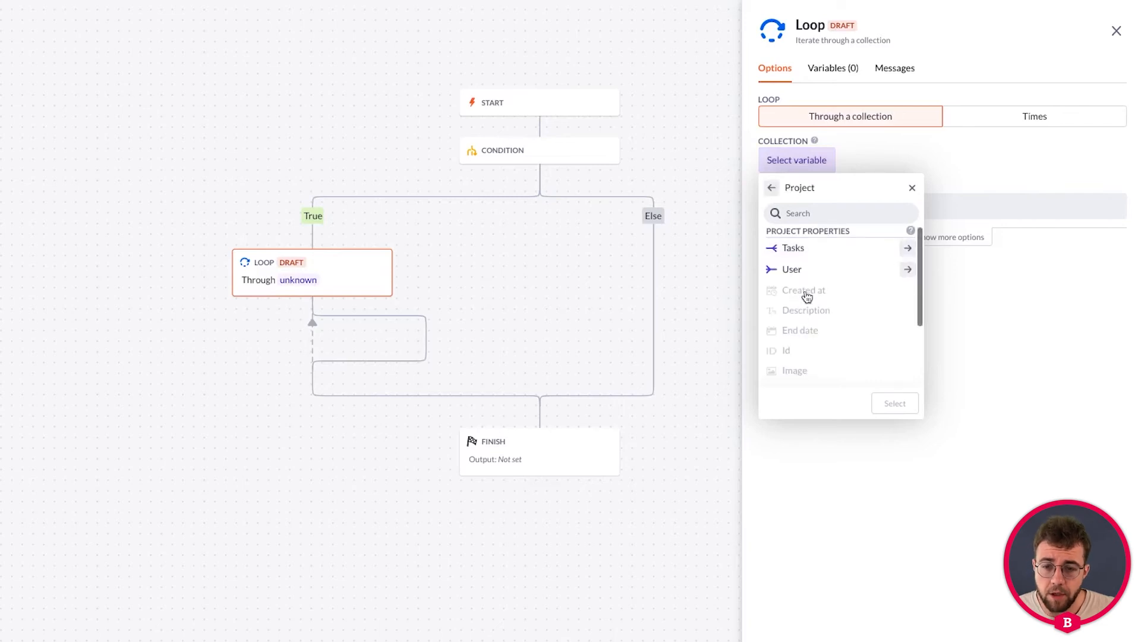
click(794, 249)
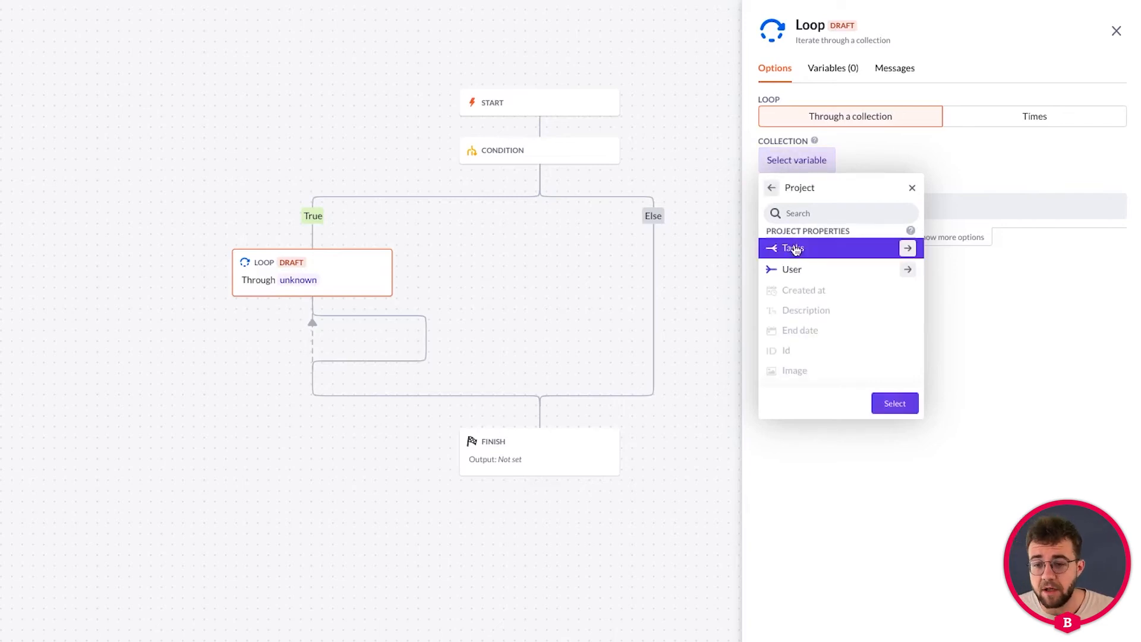
click(894, 403)
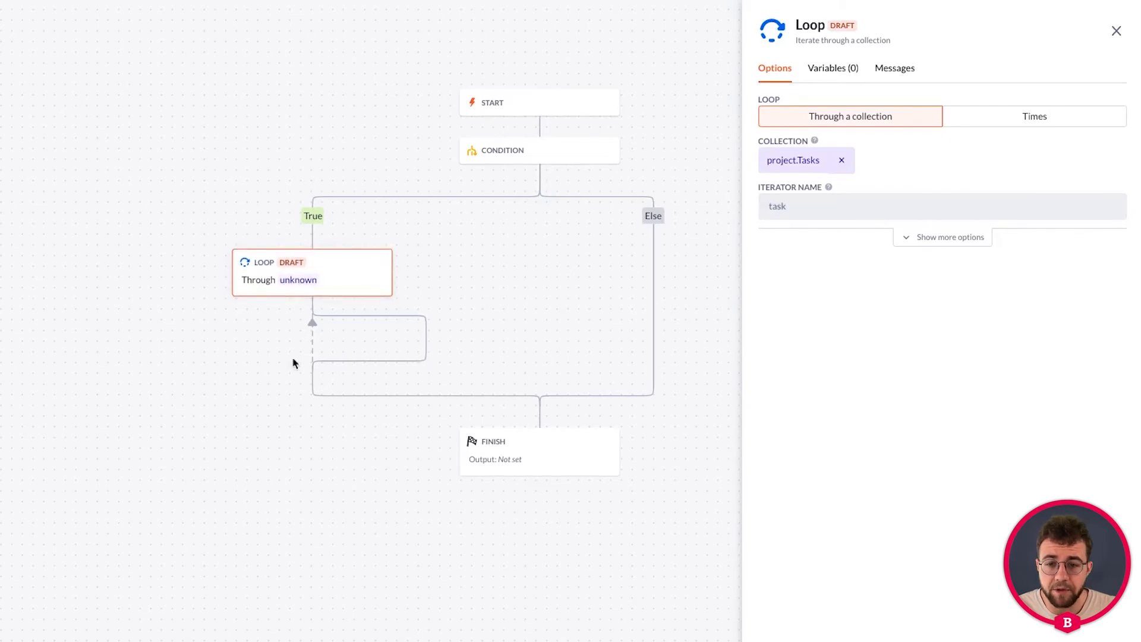
- Name the loop's iterator task_item and save the Loop step
click(846, 208)
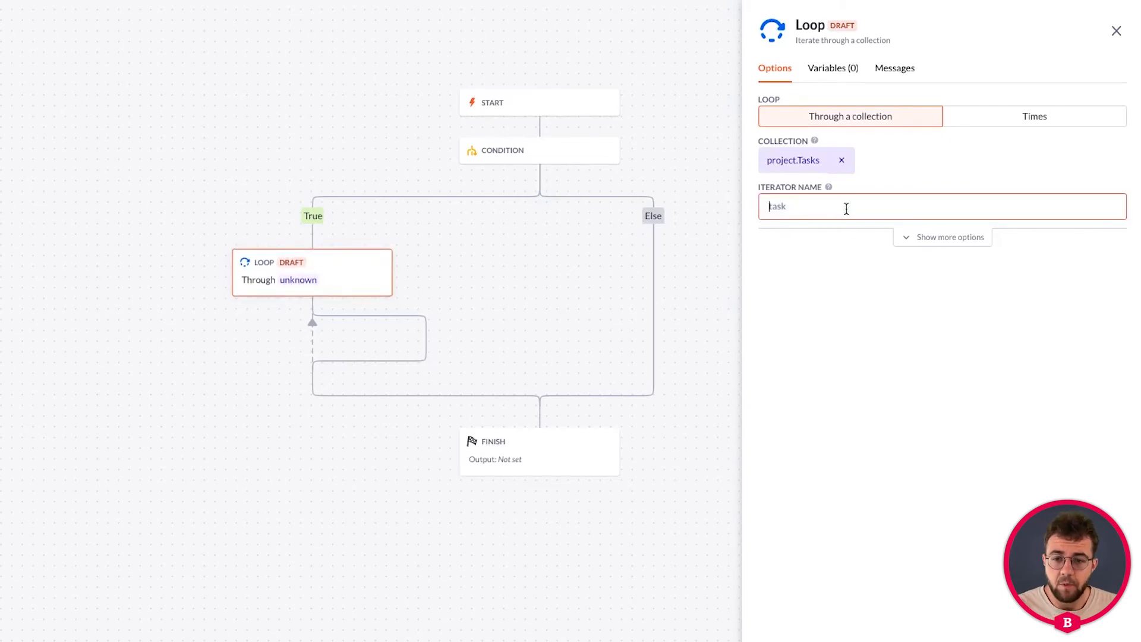
text(task_t)
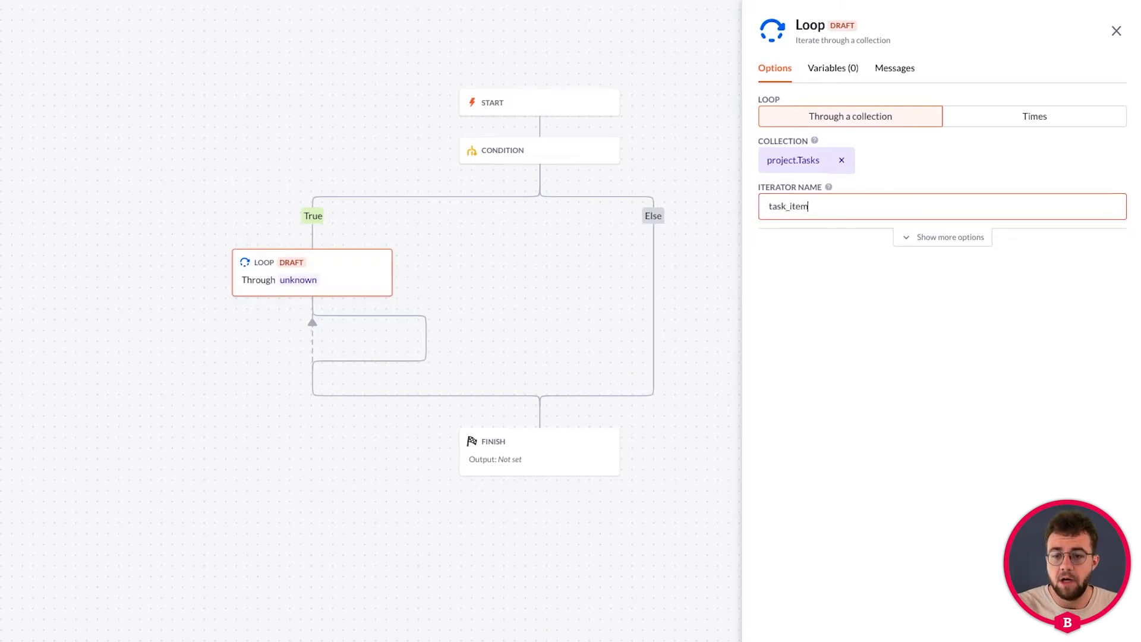
click(864, 355)
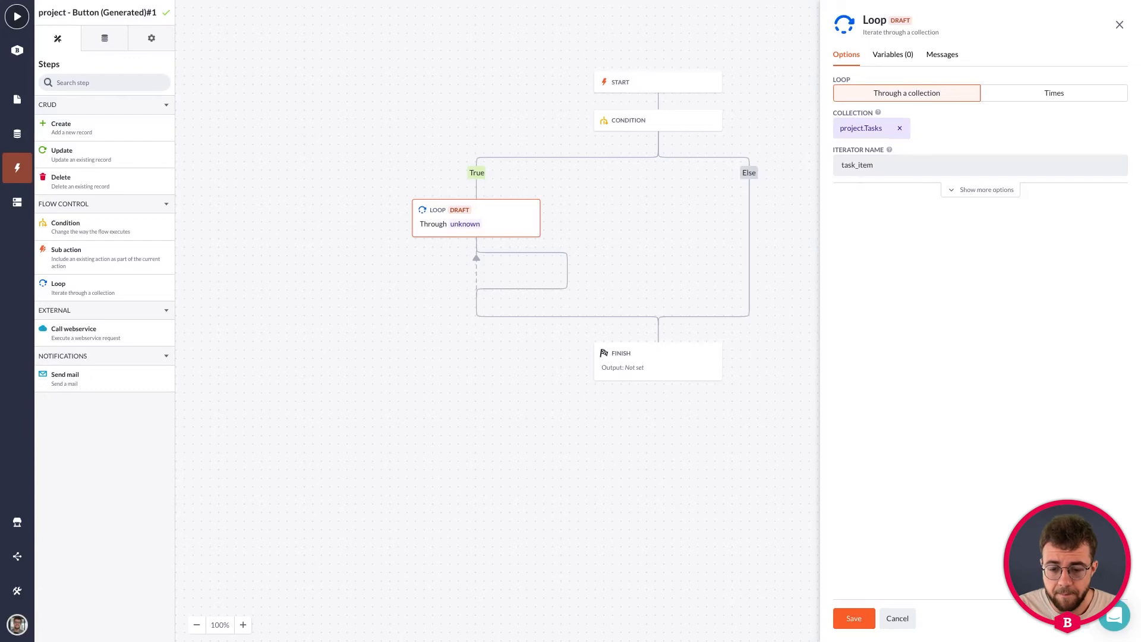
click(855, 618)
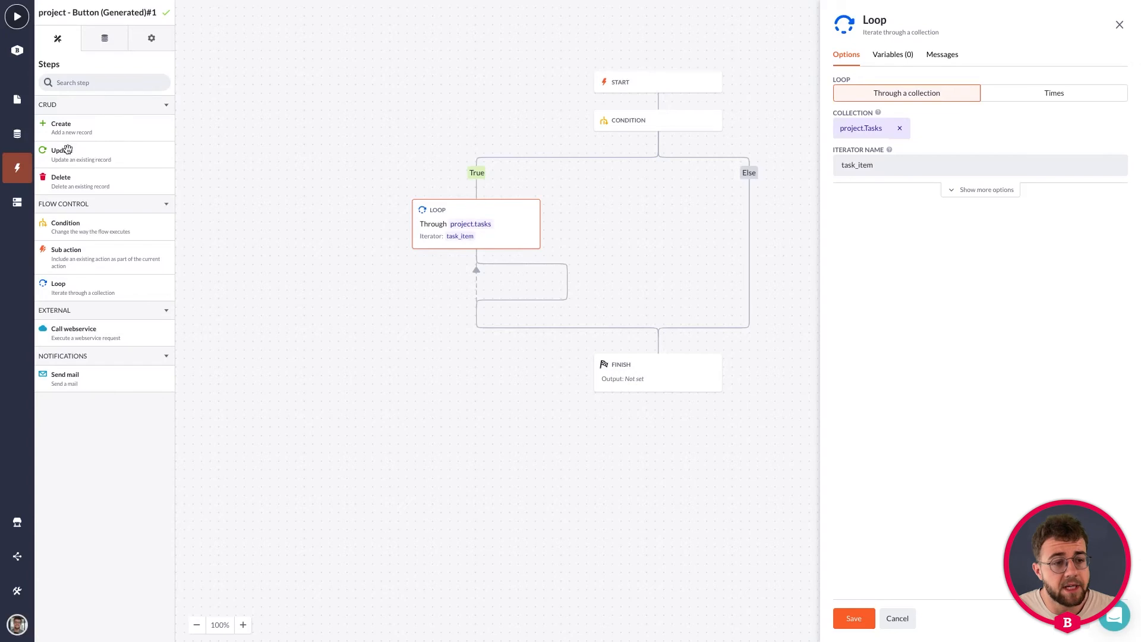
- Add an Update step inside the loop and use the task_item variable as its object
drag(63, 153, 569, 272)
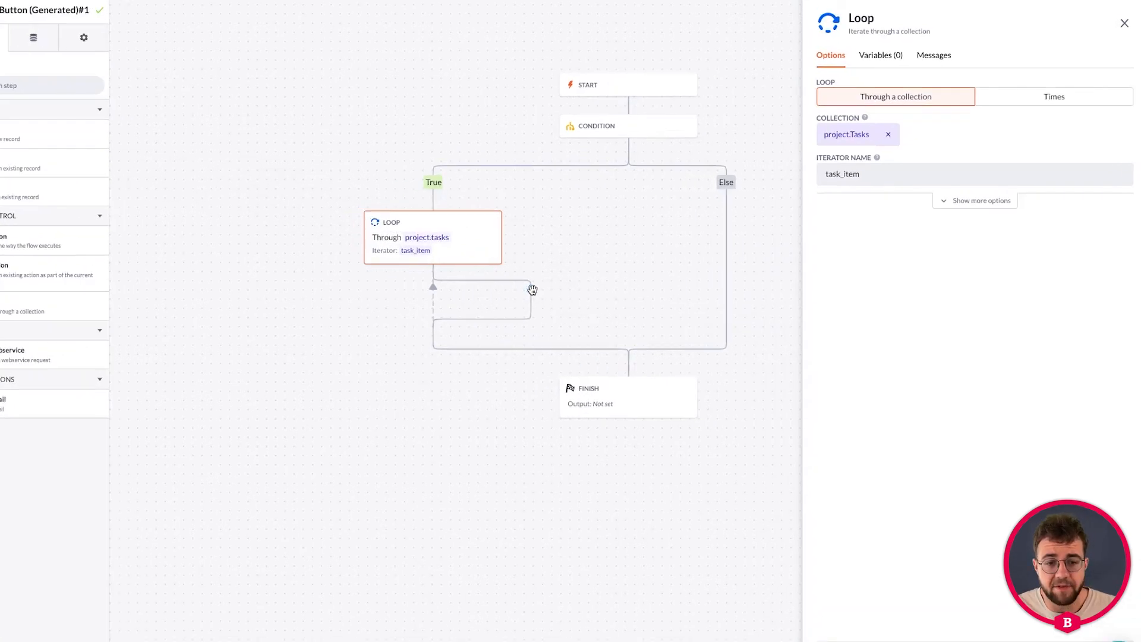
click(524, 334)
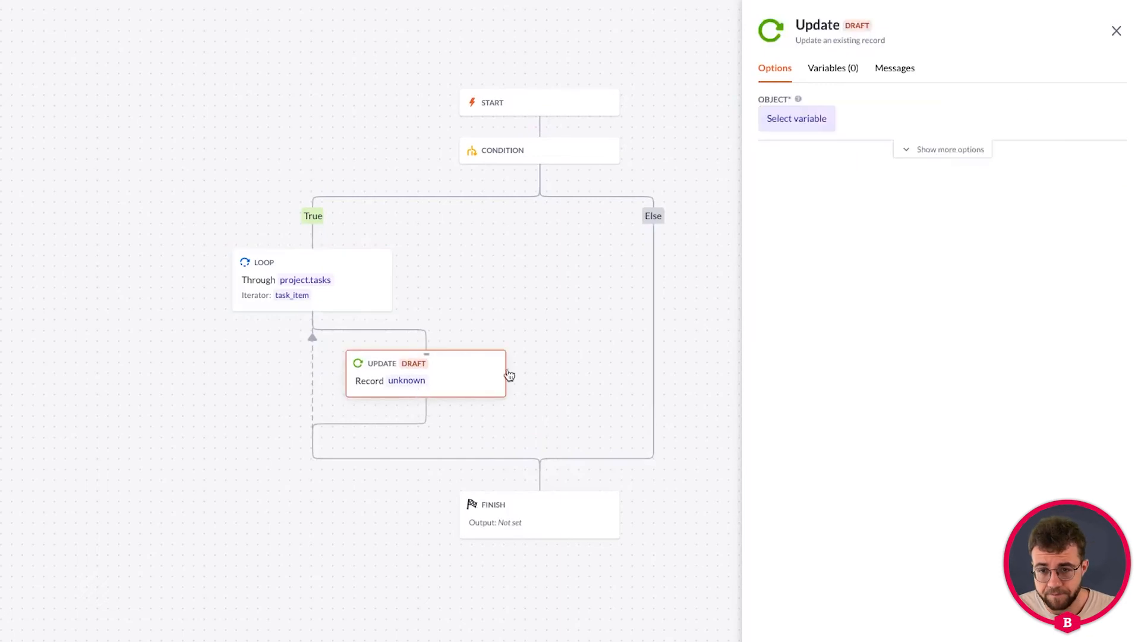
click(790, 119)
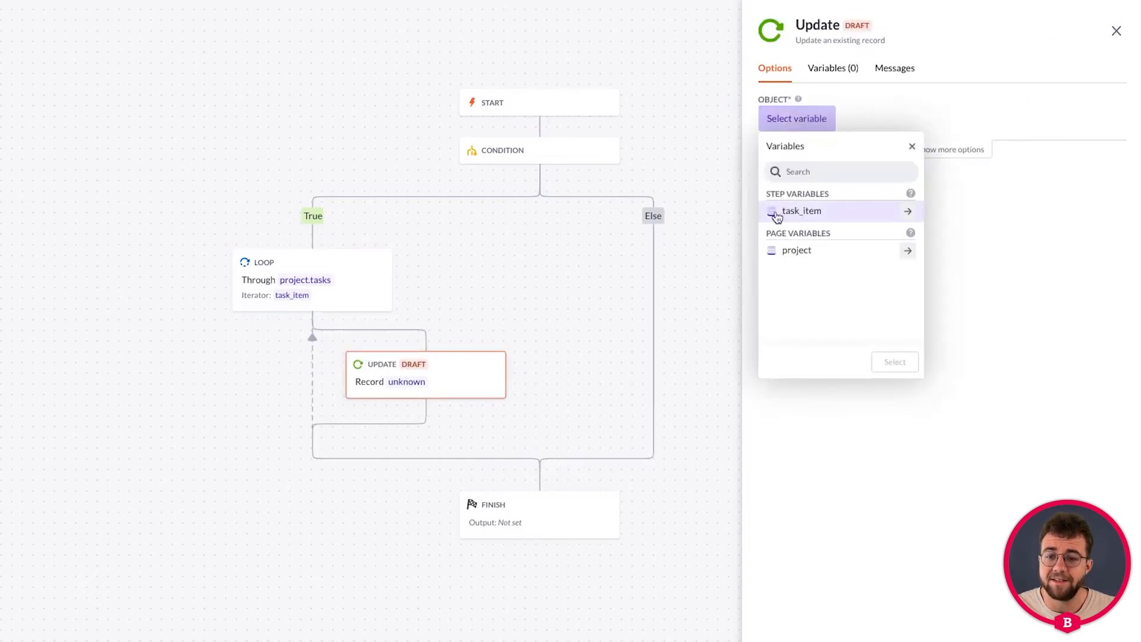
click(798, 215)
click(890, 363)
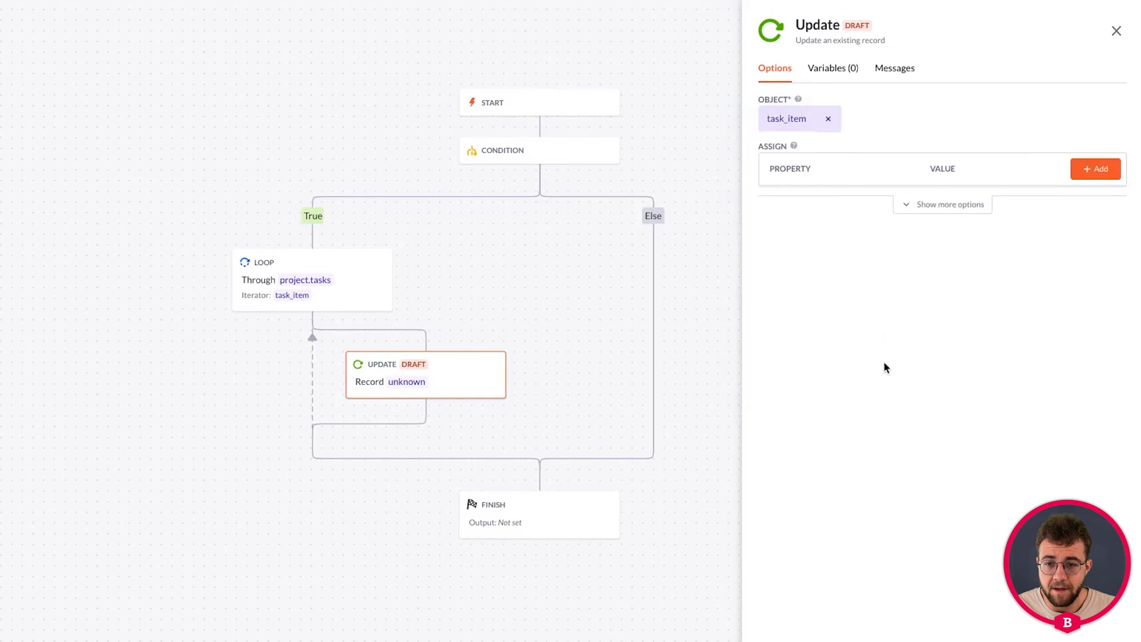
- Assign True to the task's Is complete property in the Update step, then save and close its settings
click(1095, 172)
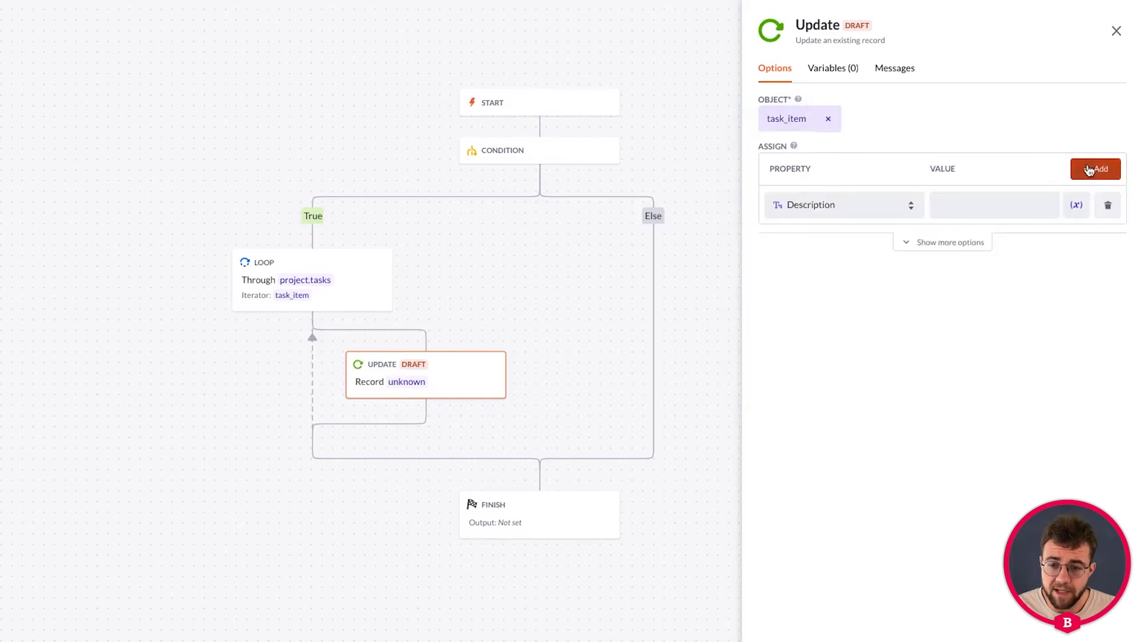
click(812, 205)
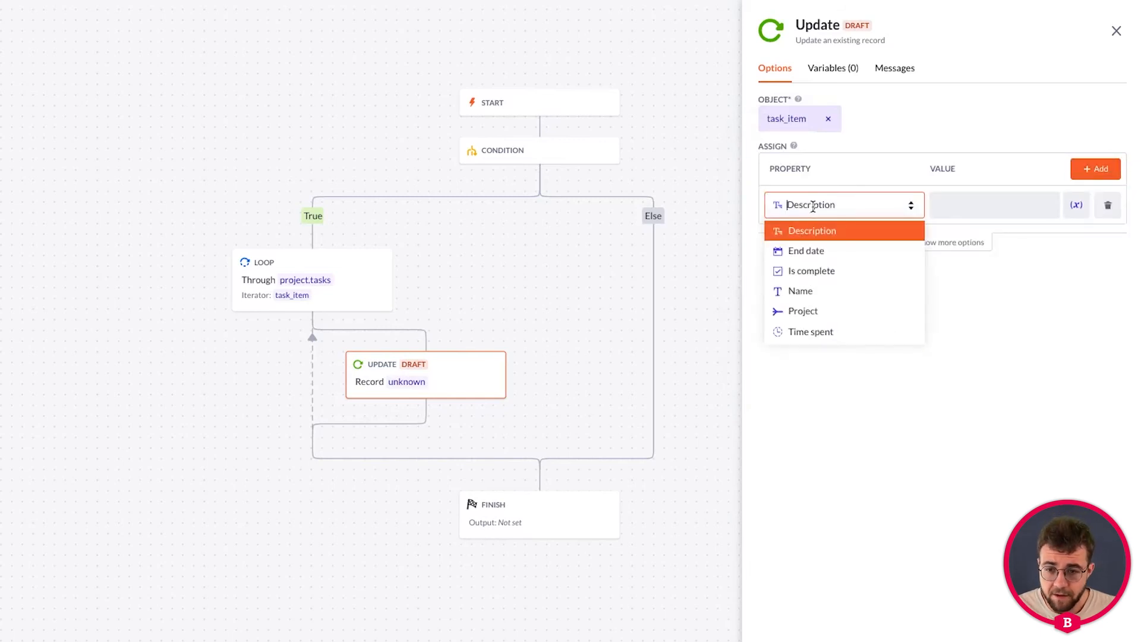
click(814, 272)
click(934, 204)
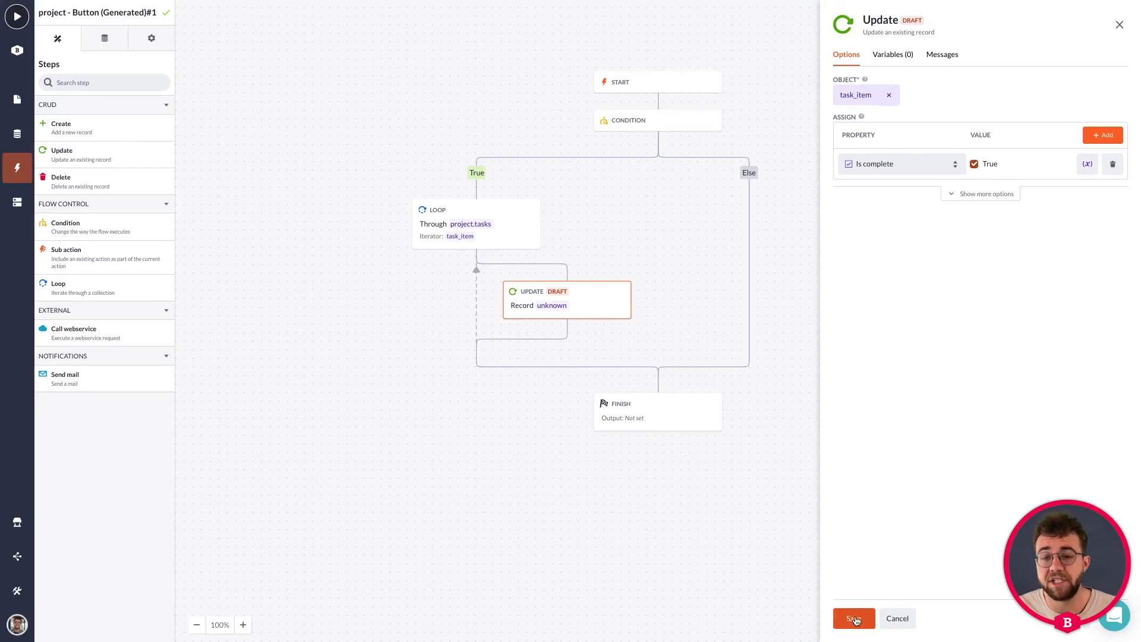
click(853, 620)
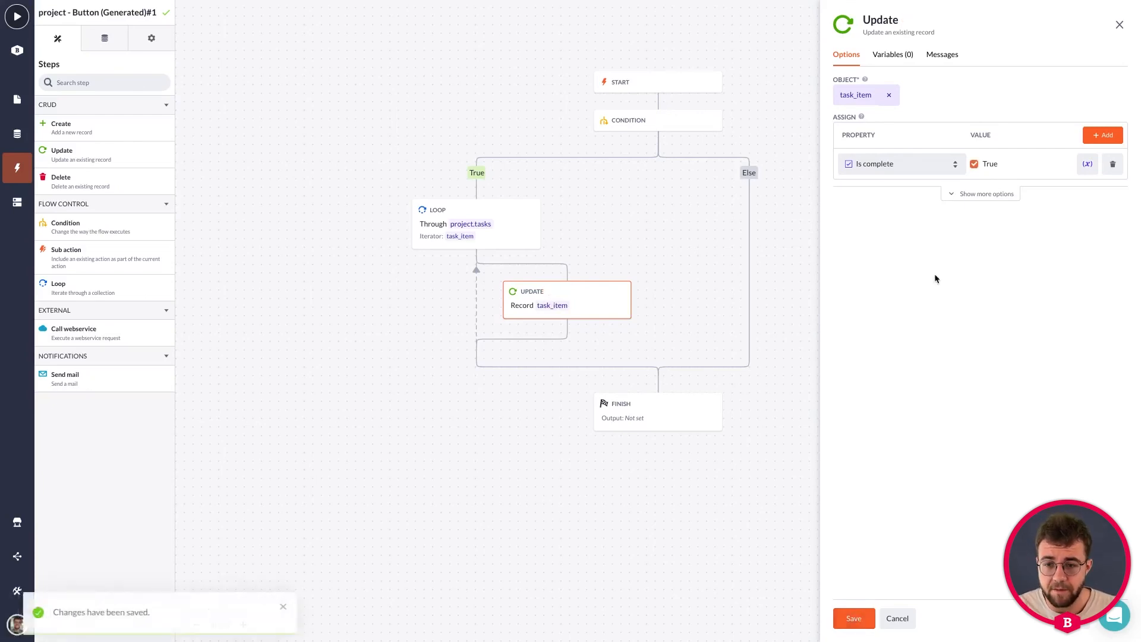
click(1120, 26)
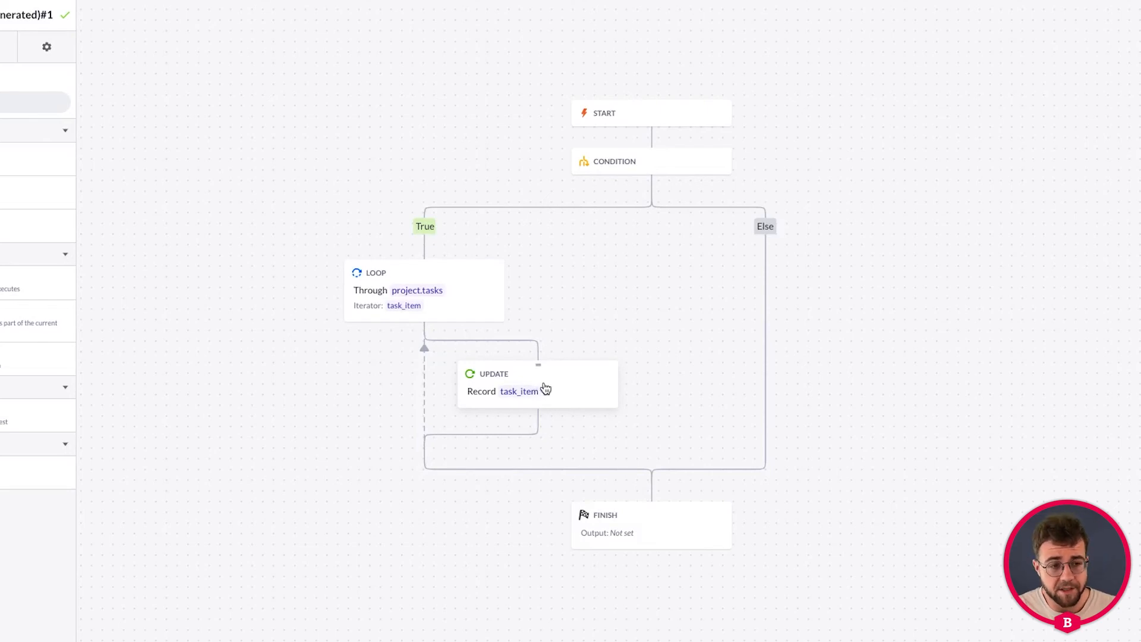
- Add a second Update step below the loop in the True branch, with the project variable as its object
drag(96, 195, 563, 457)
drag(87, 205, 568, 475)
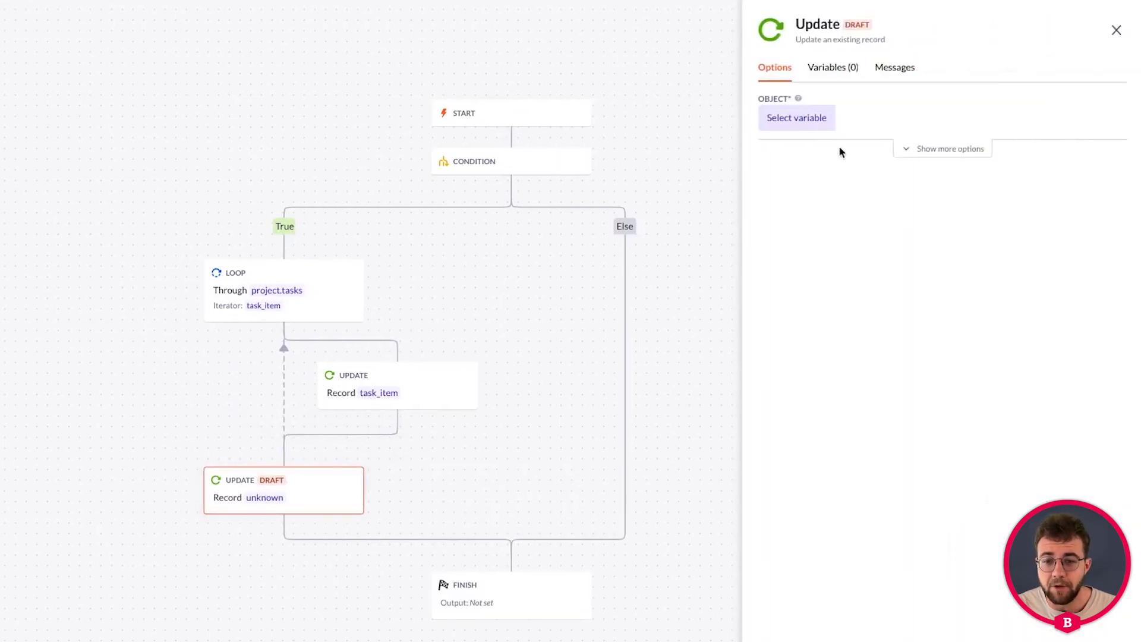
click(803, 119)
click(798, 211)
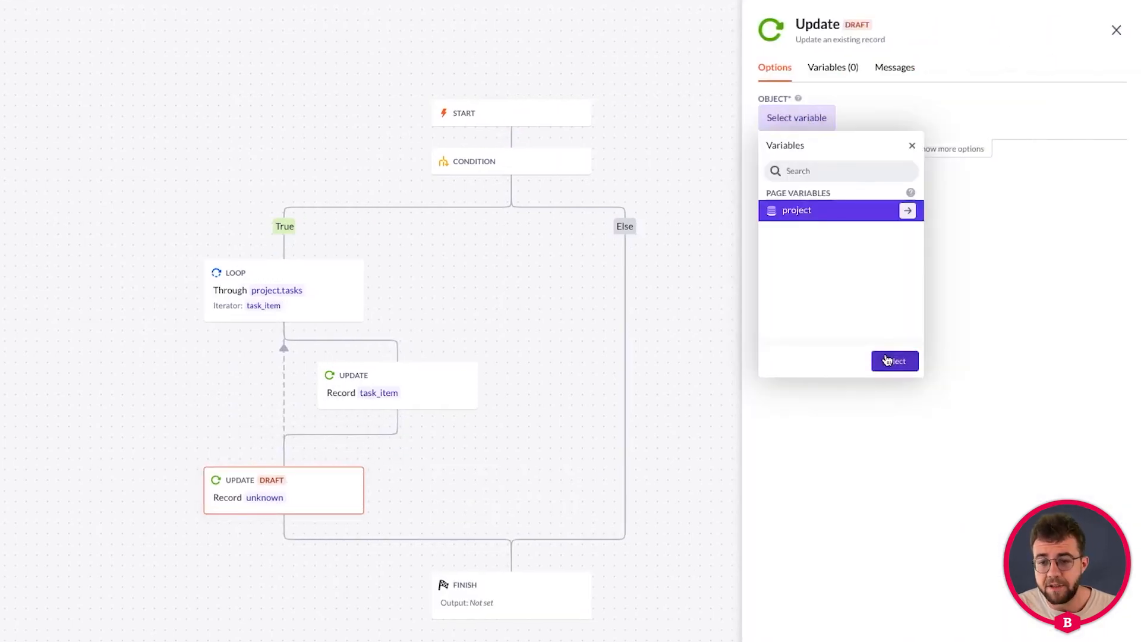
click(887, 361)
- Assign the value Done to the project's Status in the new Update step, then save and close its settings
click(1097, 171)
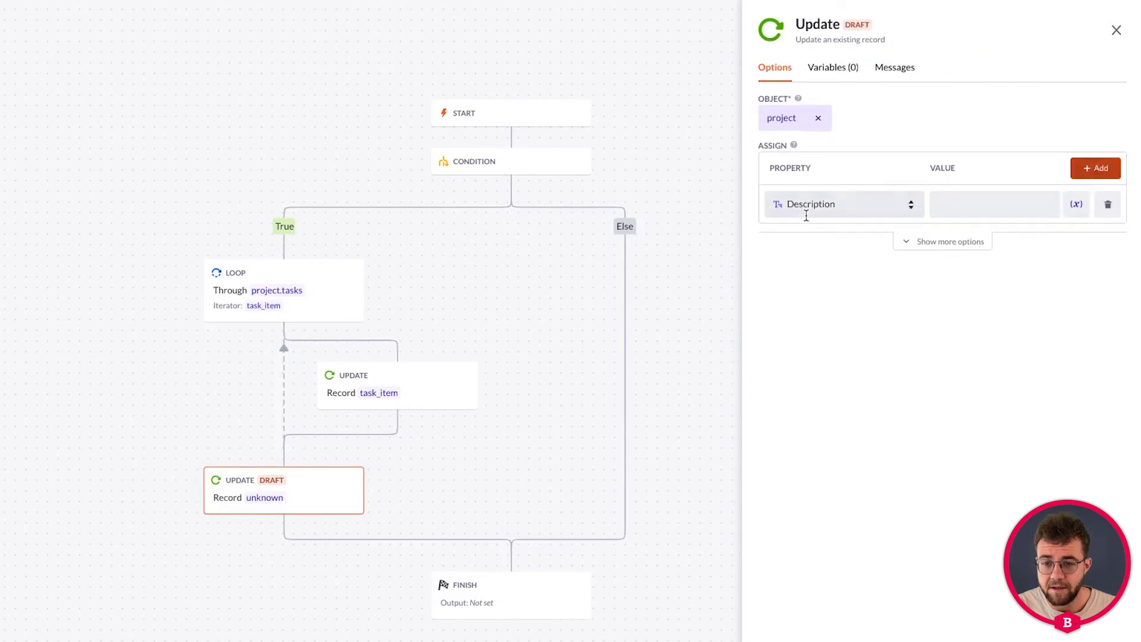
click(806, 206)
click(827, 311)
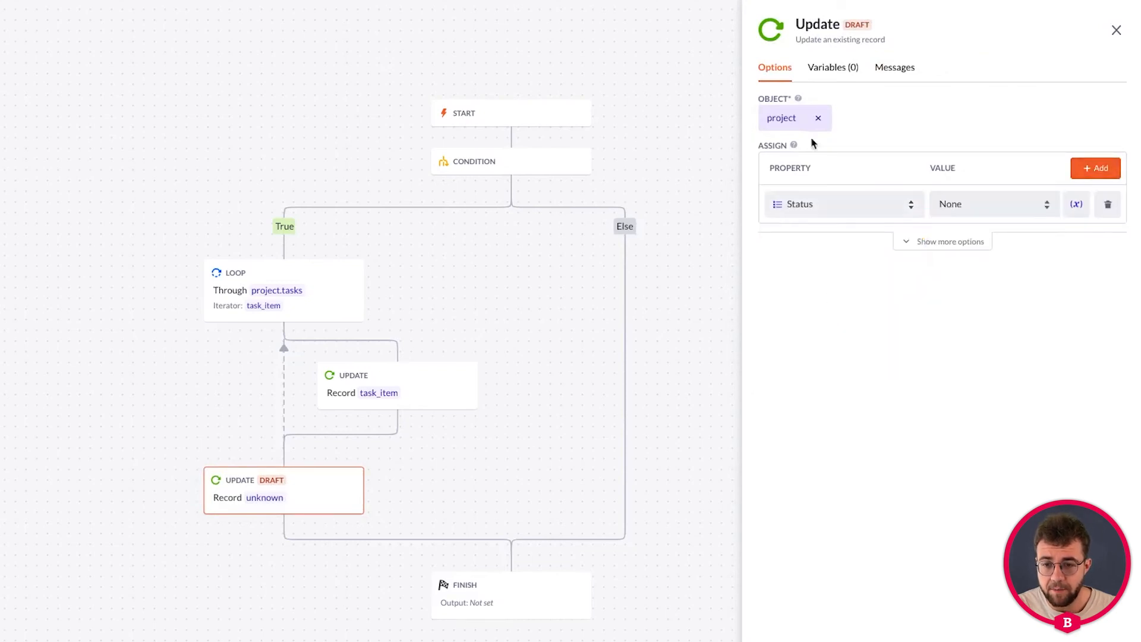
click(988, 202)
click(975, 252)
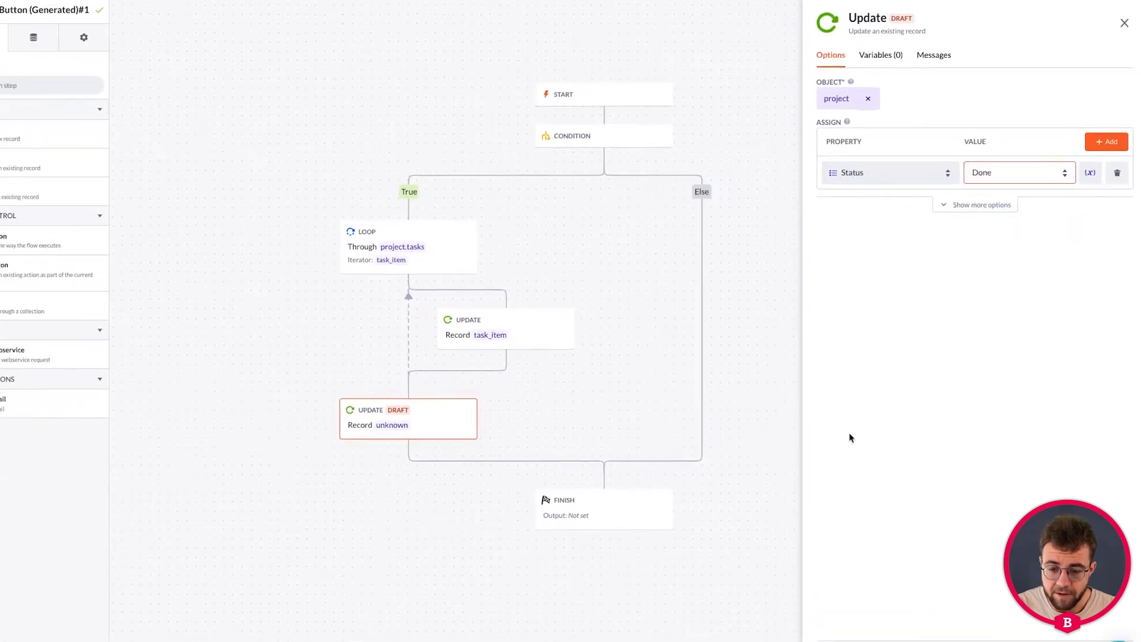
click(784, 641)
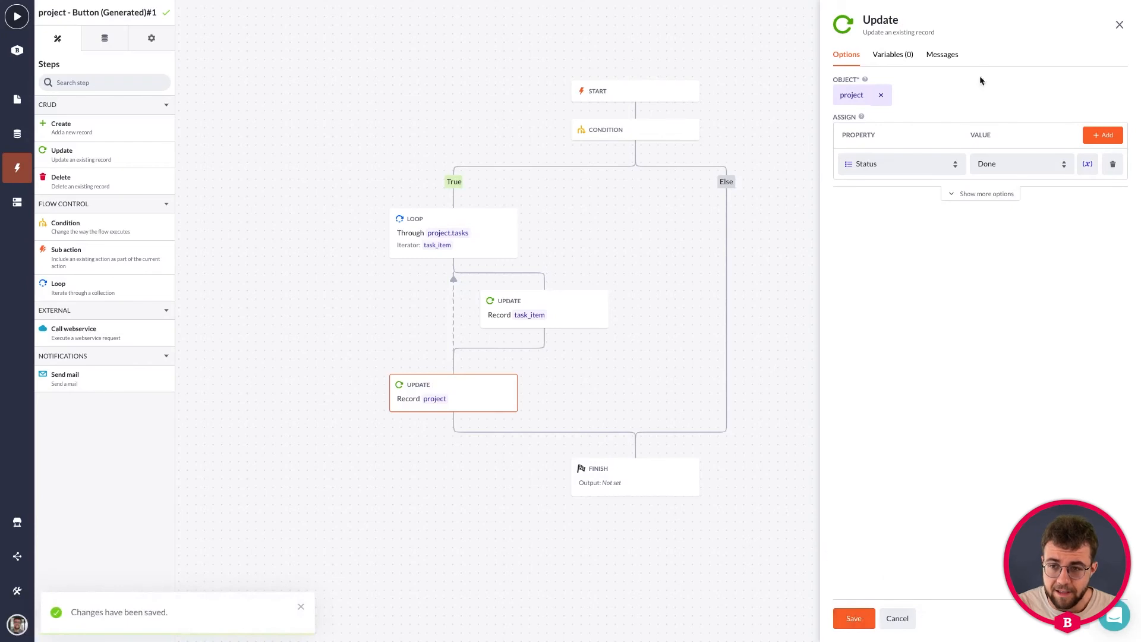
click(1120, 25)
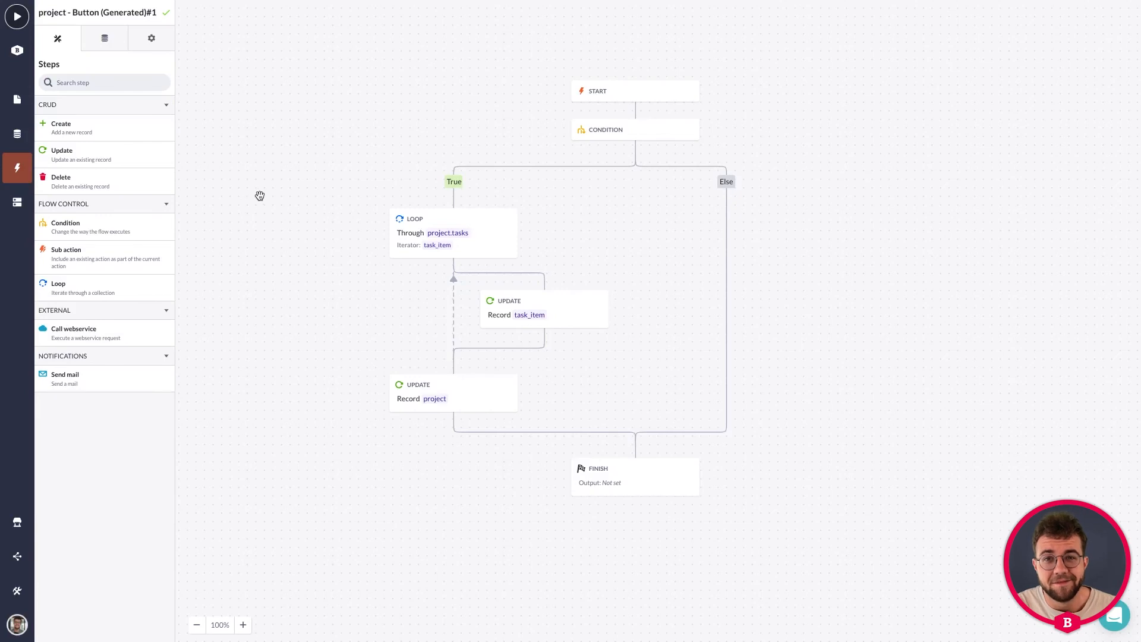
- Return to the project page and start a new interaction on the Complete project button, triggered by onActionSuccess
drag(259, 195, 282, 154)
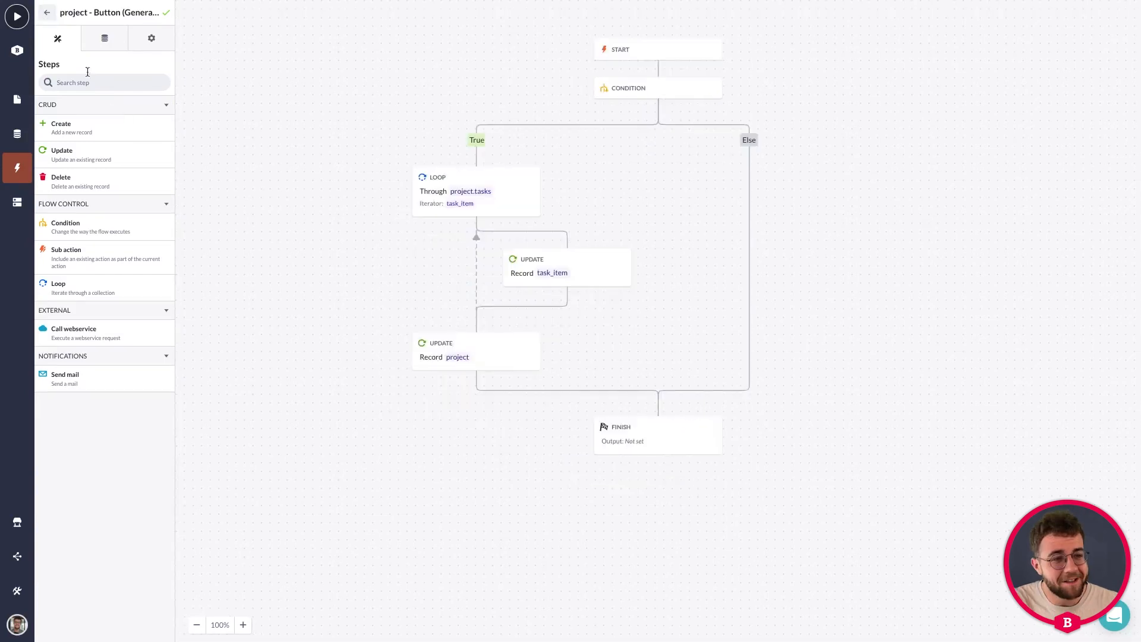
click(48, 14)
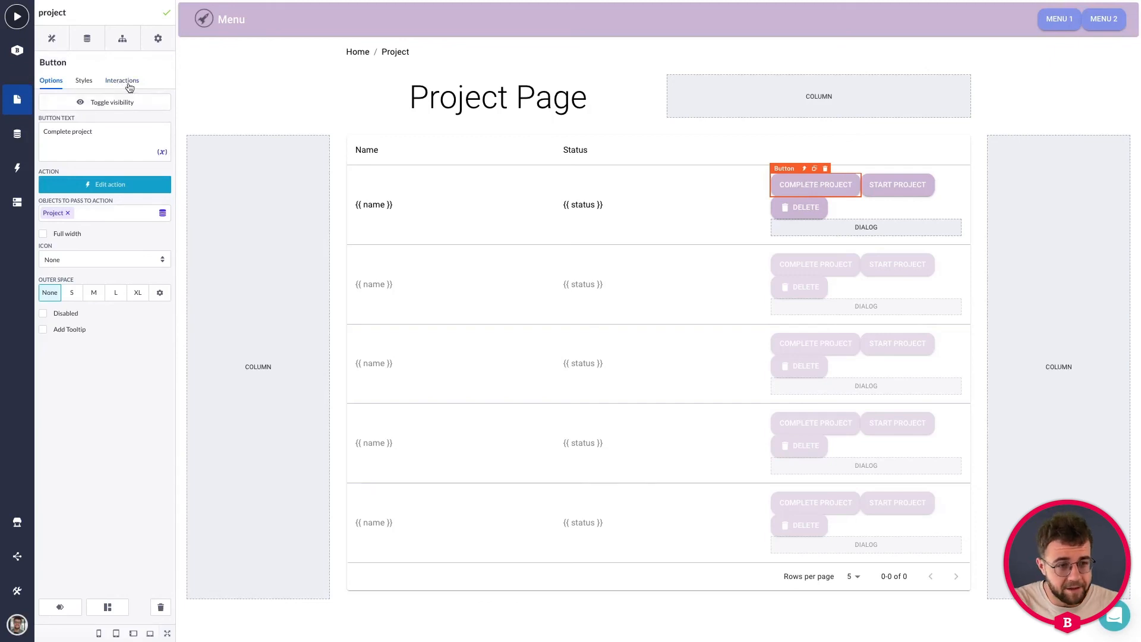
click(154, 105)
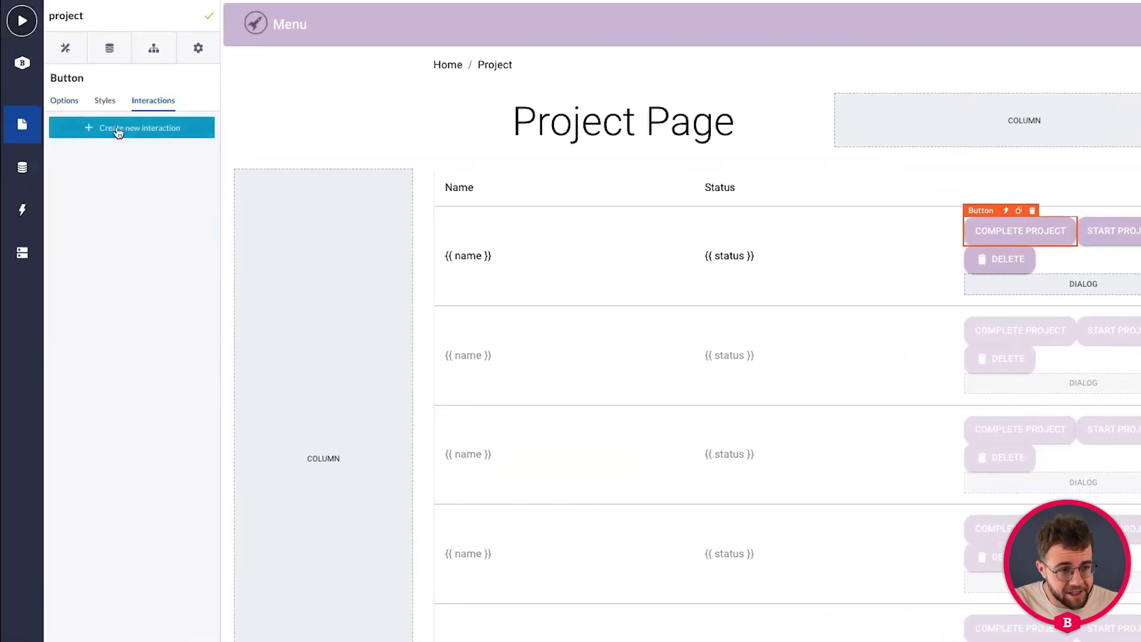
click(119, 132)
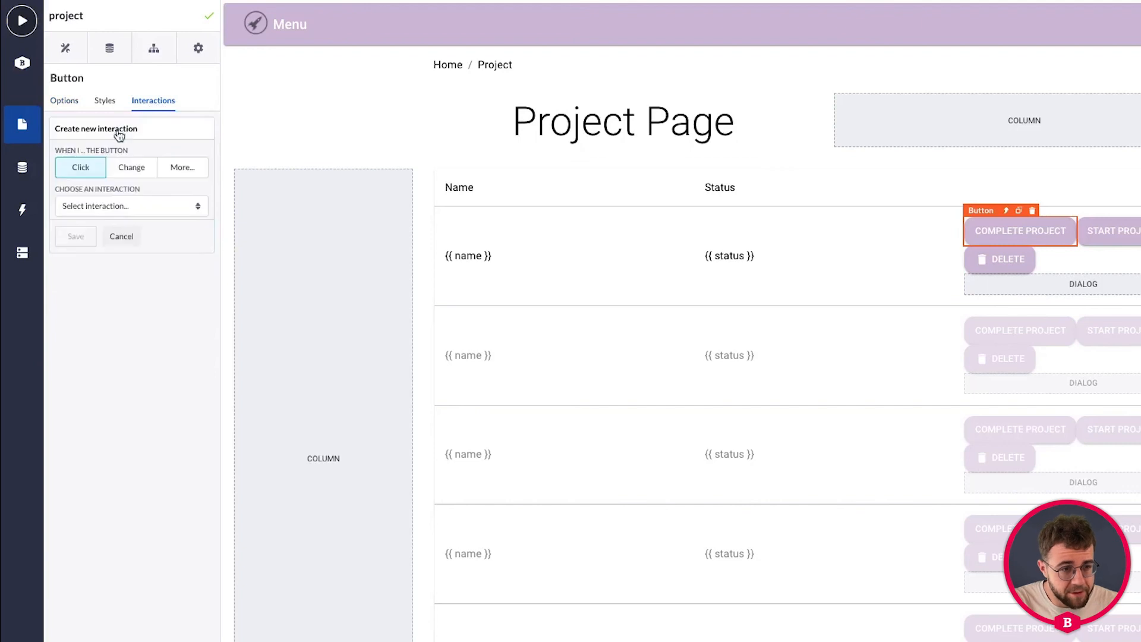
click(181, 168)
click(133, 195)
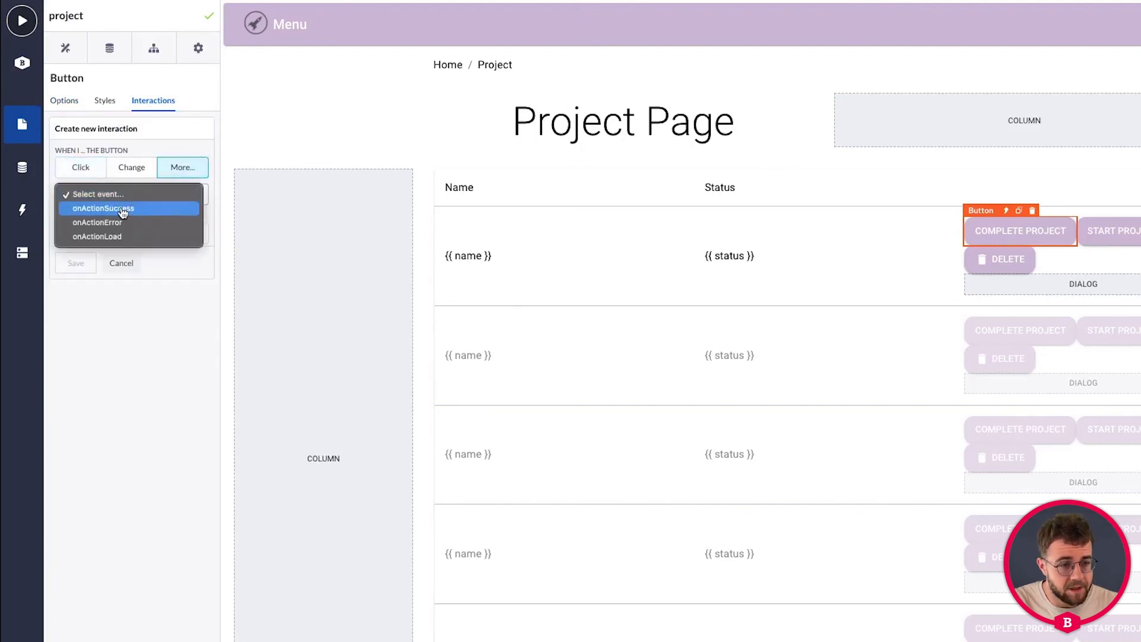
click(123, 209)
- Make the interaction a custom Refetch function targeting the Project datatable, and save it
click(107, 231)
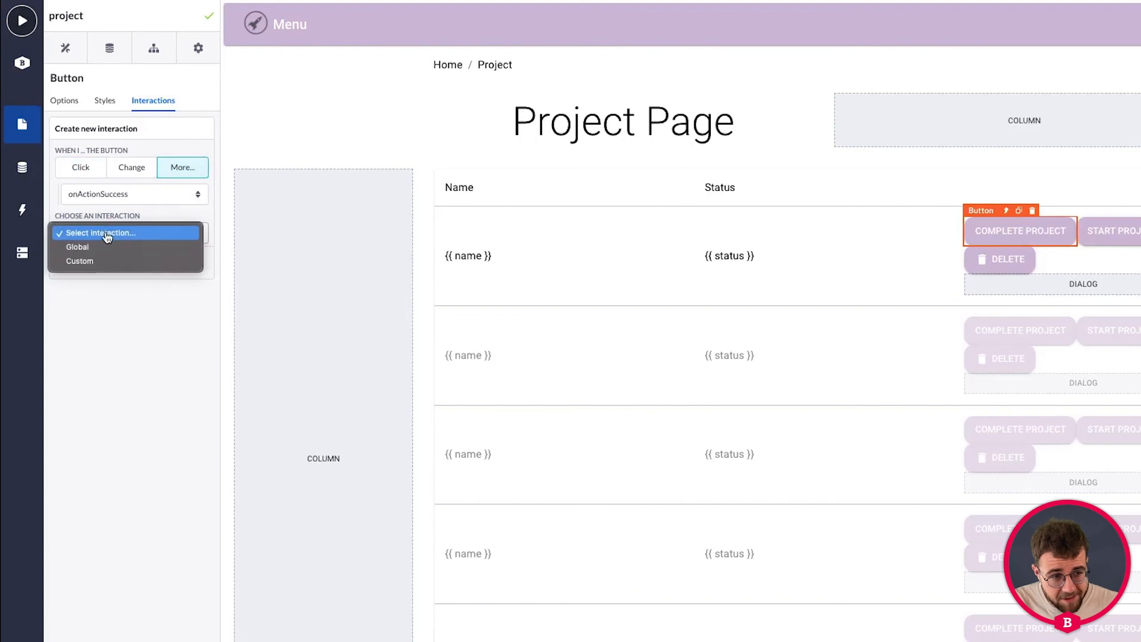
click(99, 261)
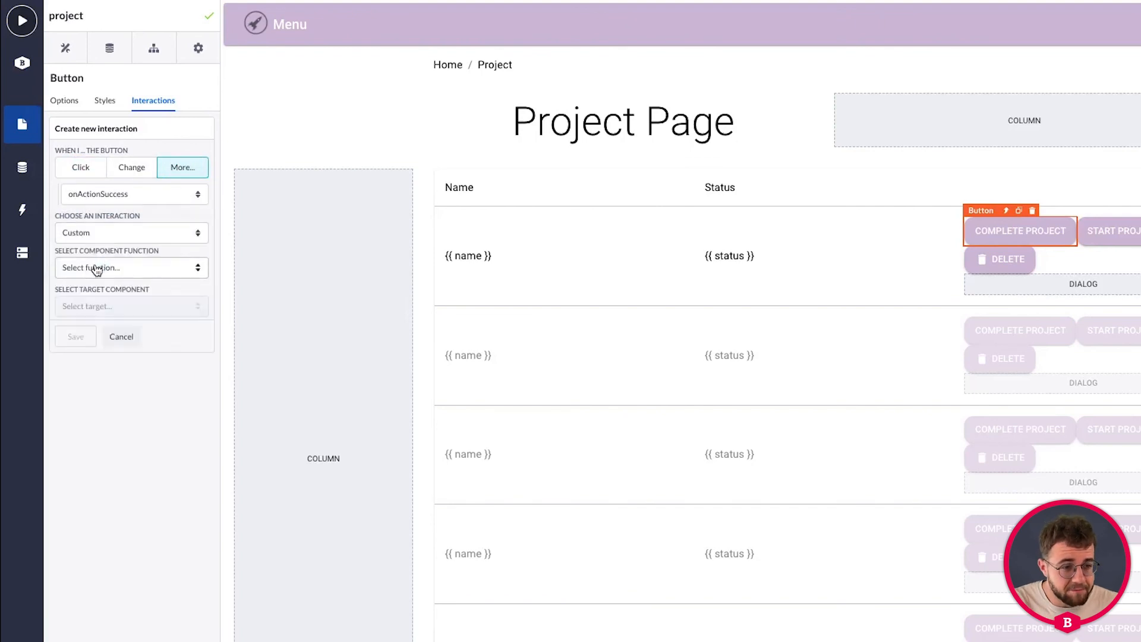
click(98, 267)
click(84, 338)
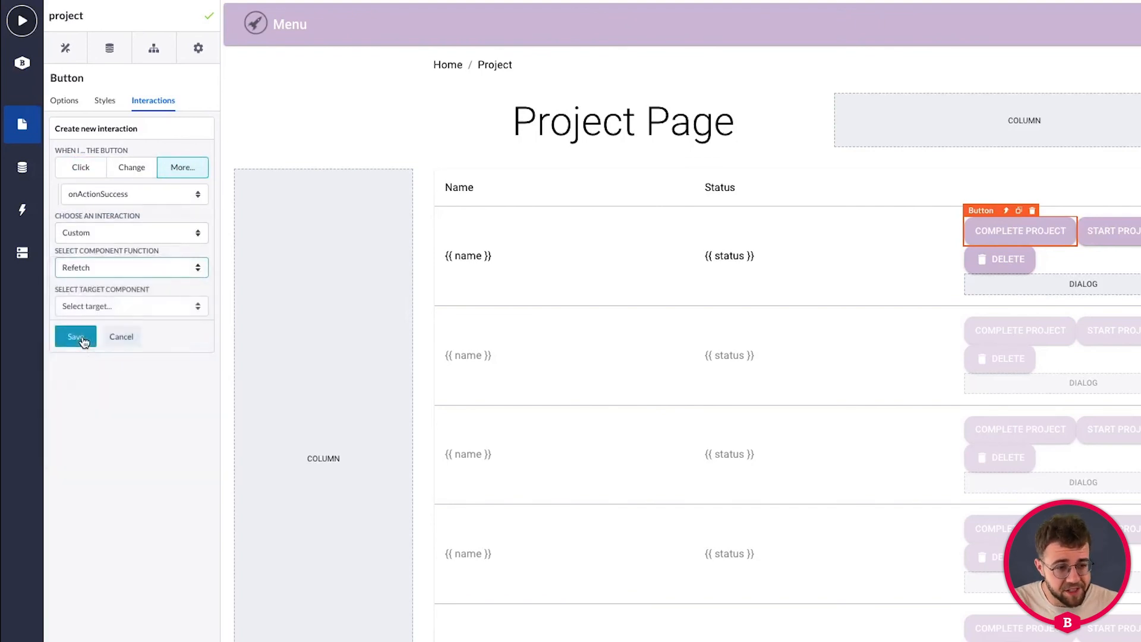
click(94, 307)
click(95, 321)
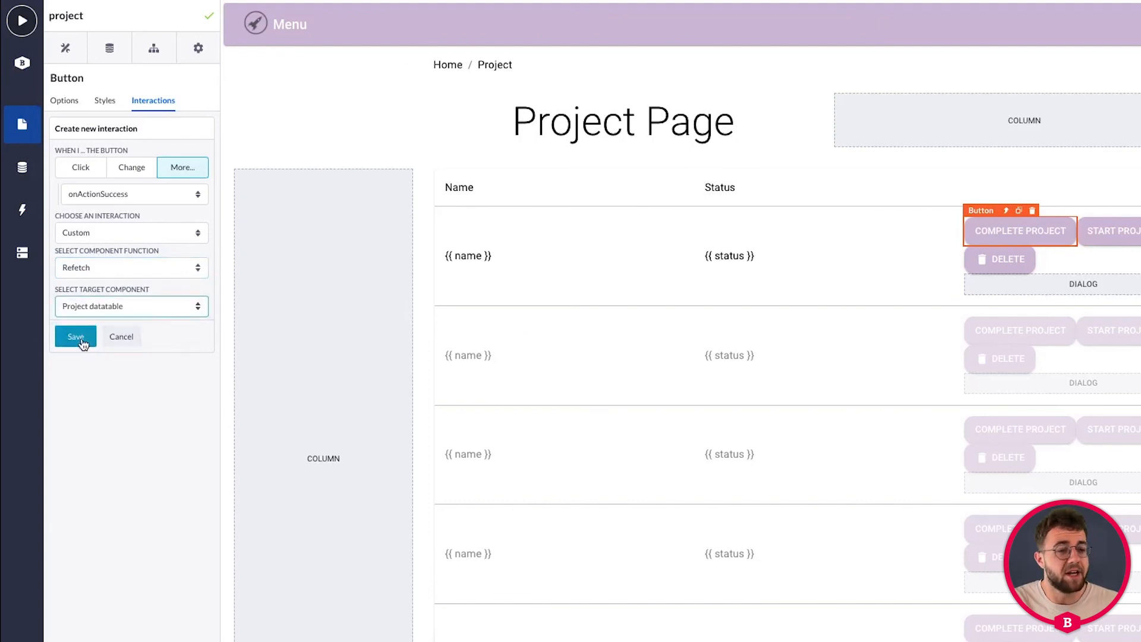
click(76, 336)
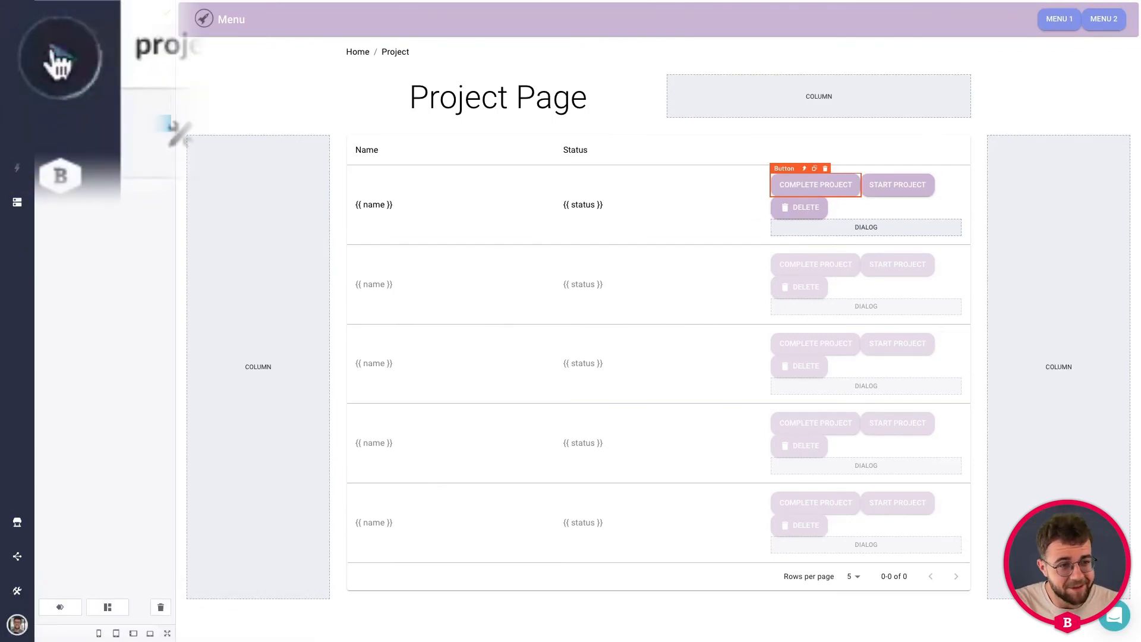
- Launch the application, check the task completion marks in project 3's details, and return to the project list
click(16, 17)
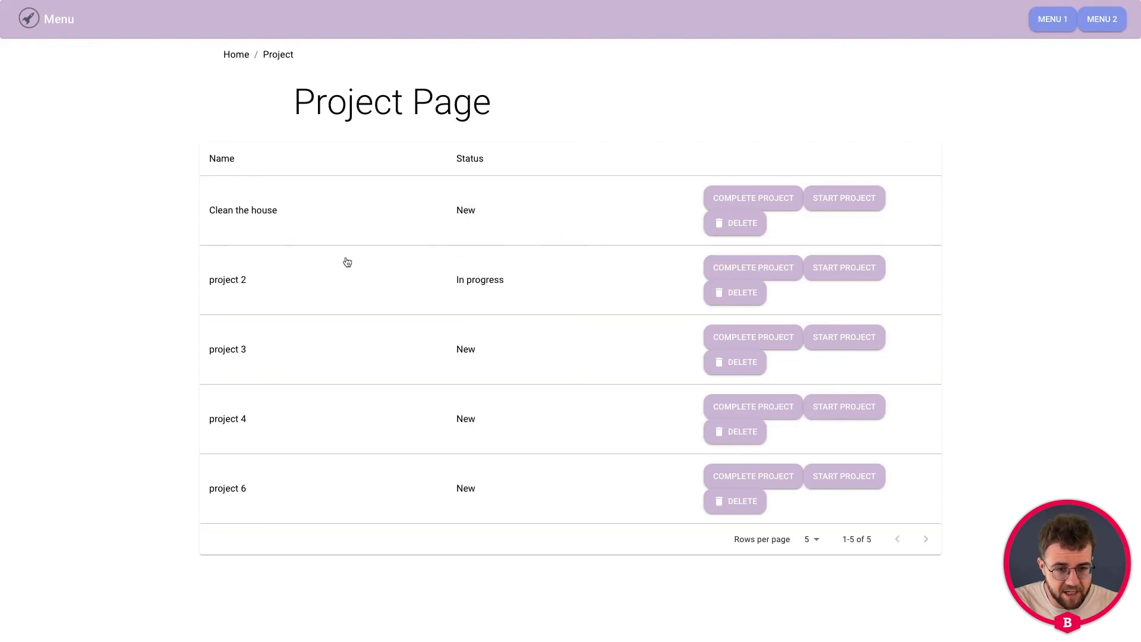
click(287, 357)
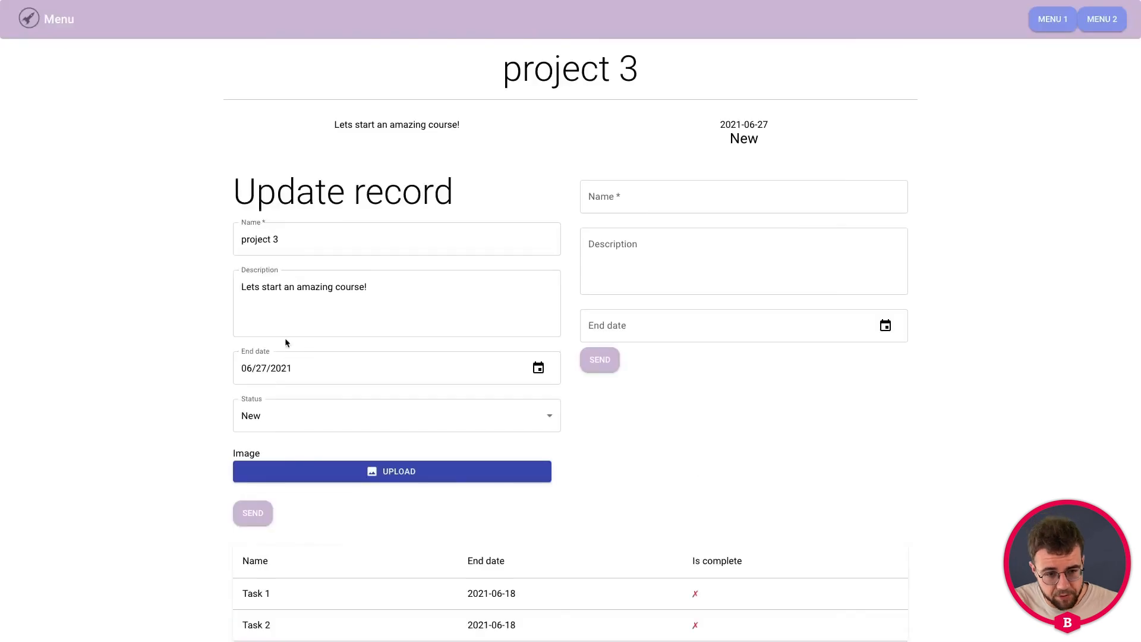
scroll(137, 326, down, 2)
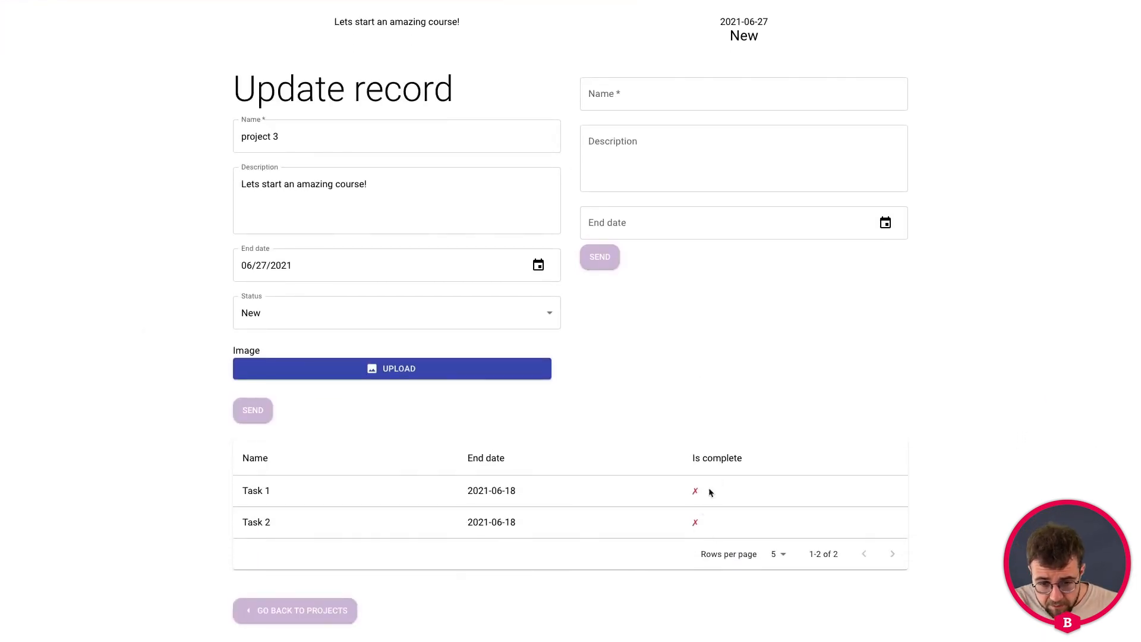
click(302, 612)
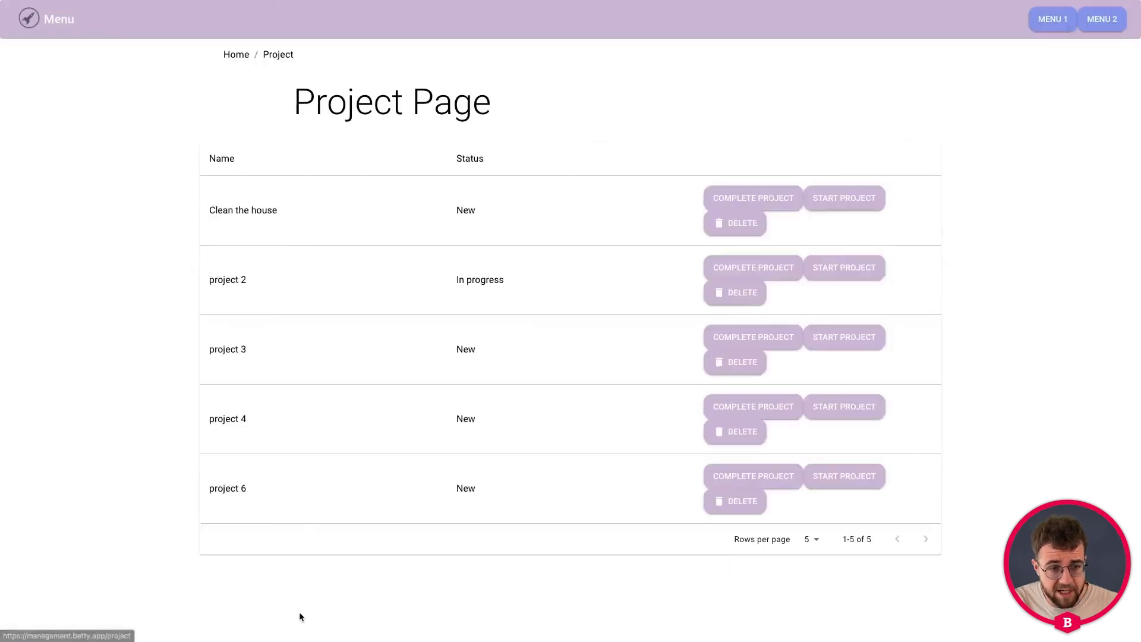
- Start project 3 from the project list, then inspect its status and tasks in the details page and return
click(857, 343)
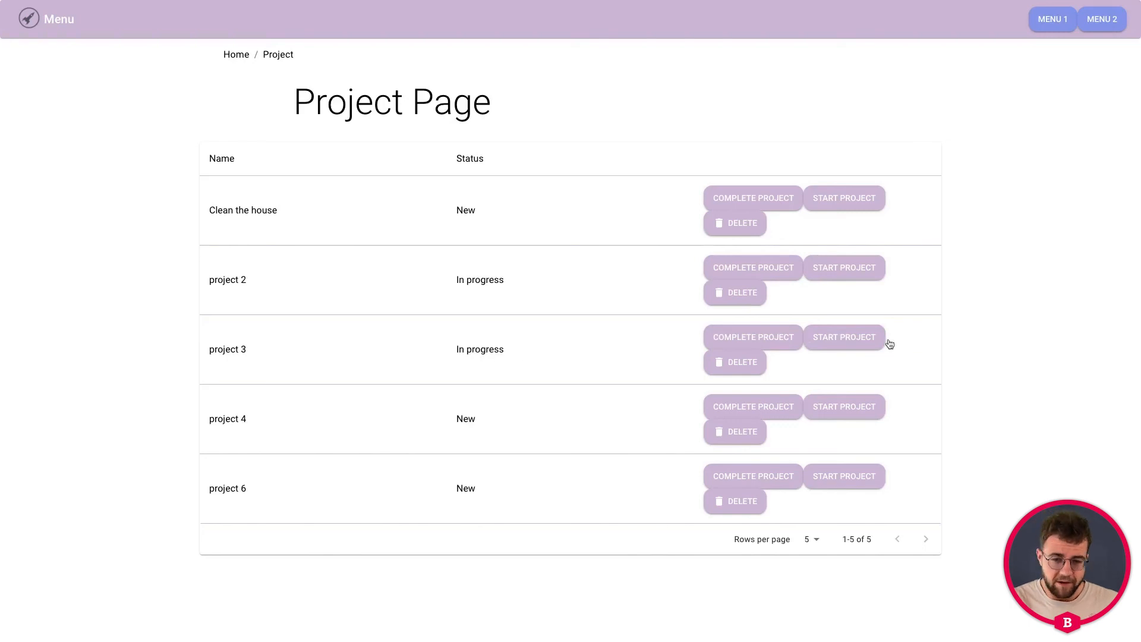
click(857, 340)
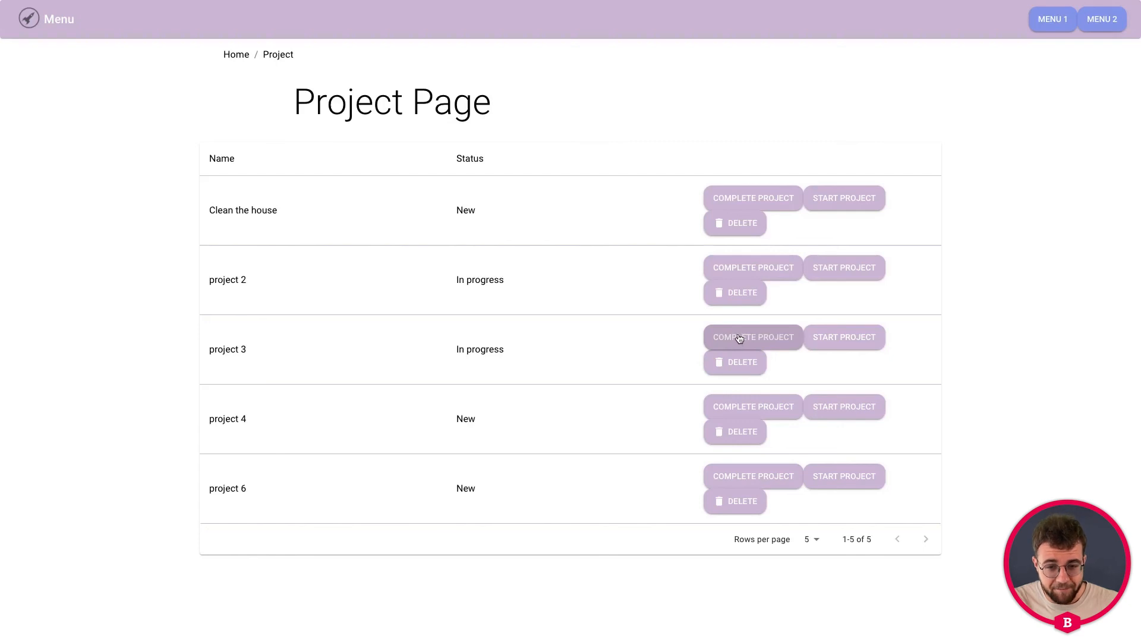
click(540, 352)
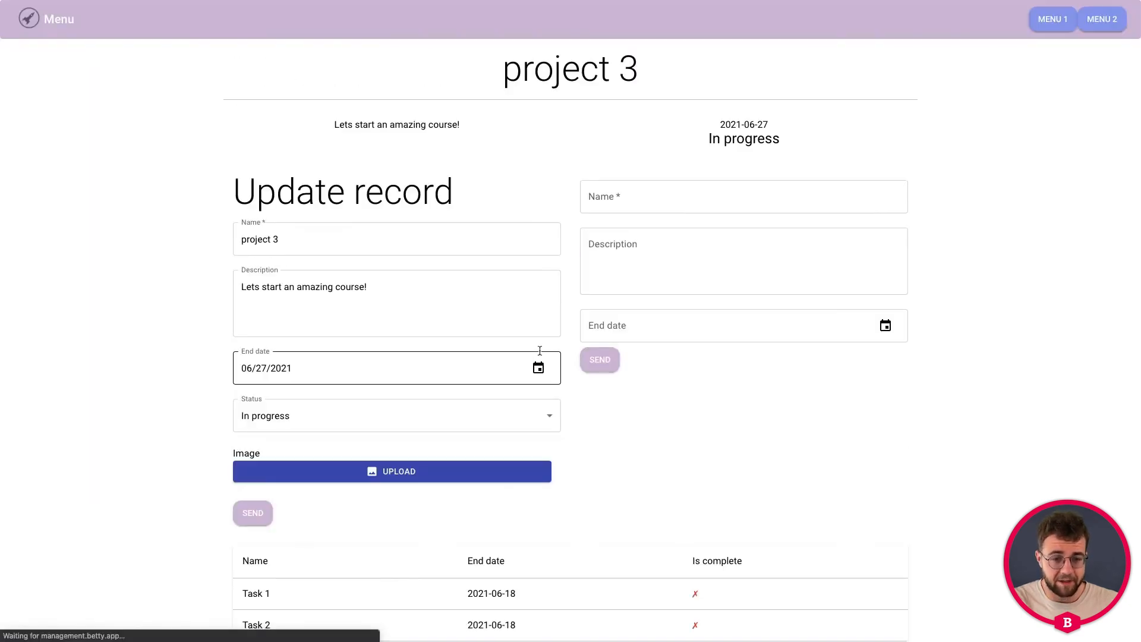
scroll(716, 383, down, 3)
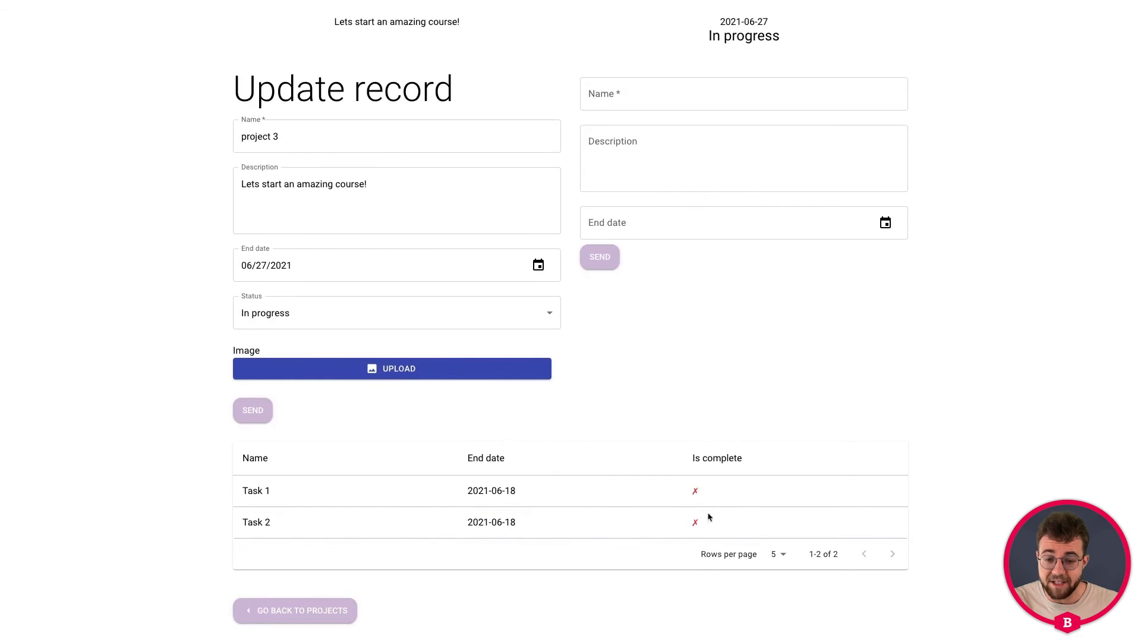
click(297, 609)
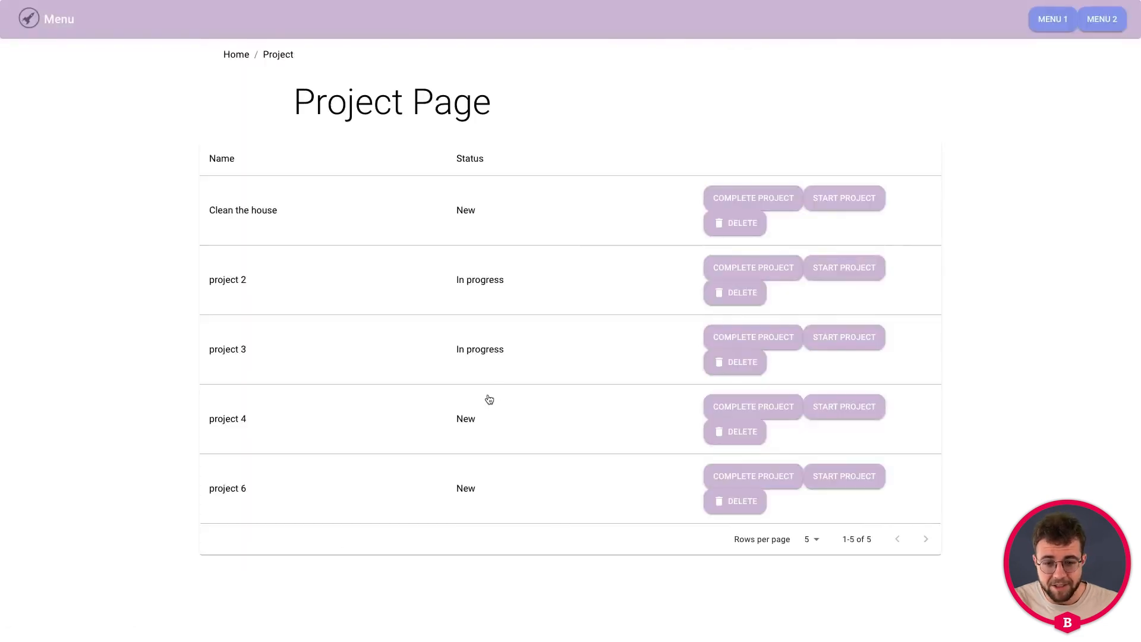
- Complete project 3 from the project list, then check its status and task completion in the details page and return
click(733, 337)
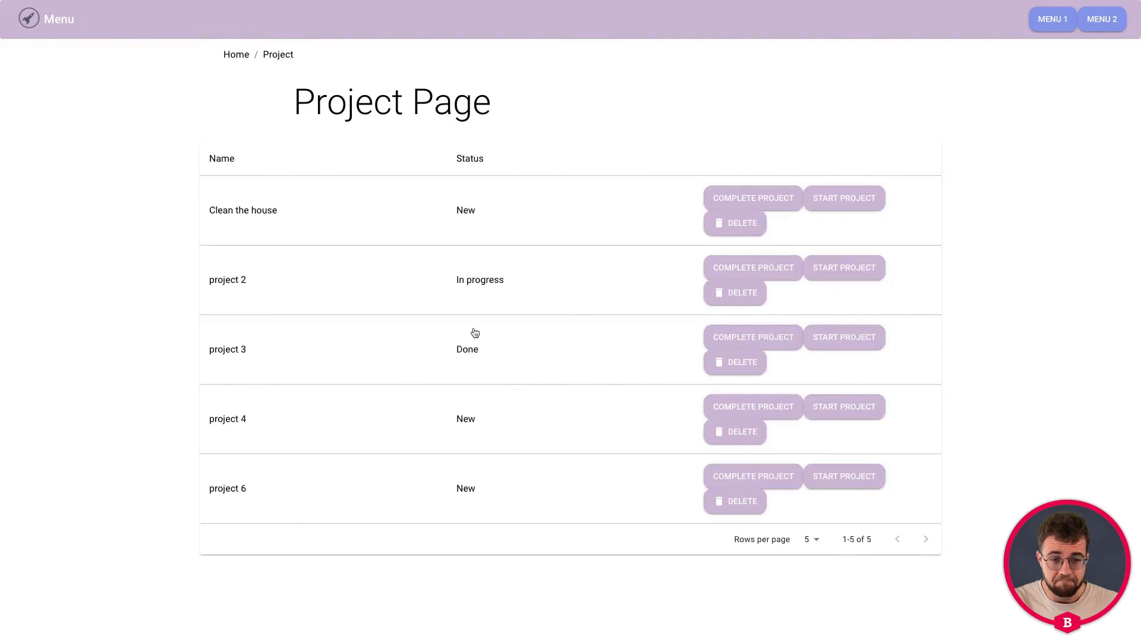
click(319, 347)
scroll(318, 341, down, 2)
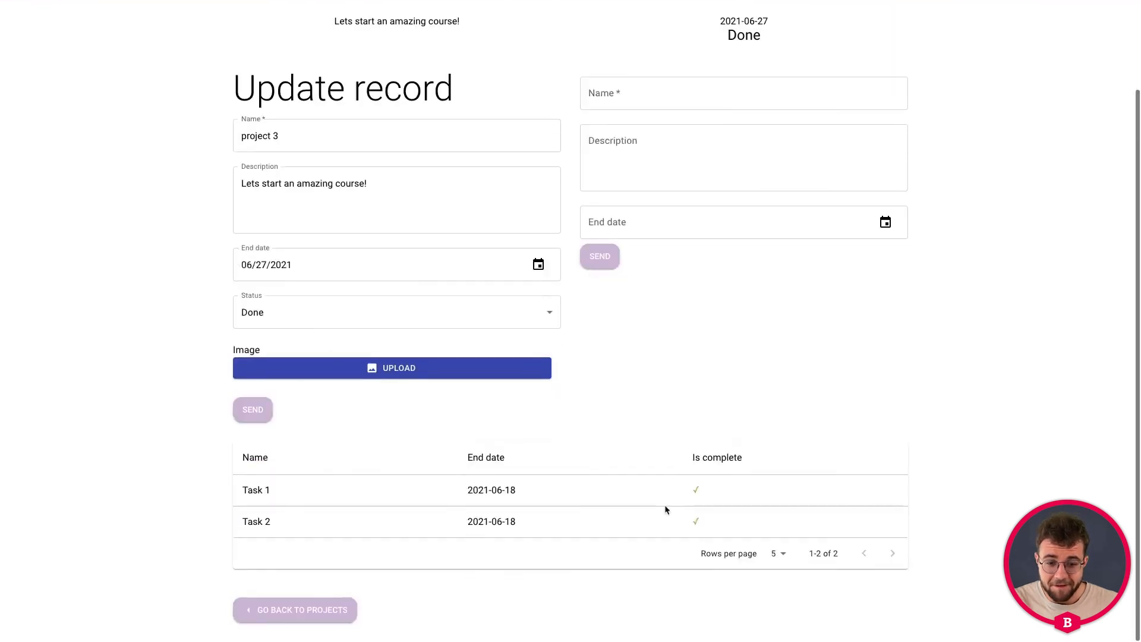
click(280, 605)
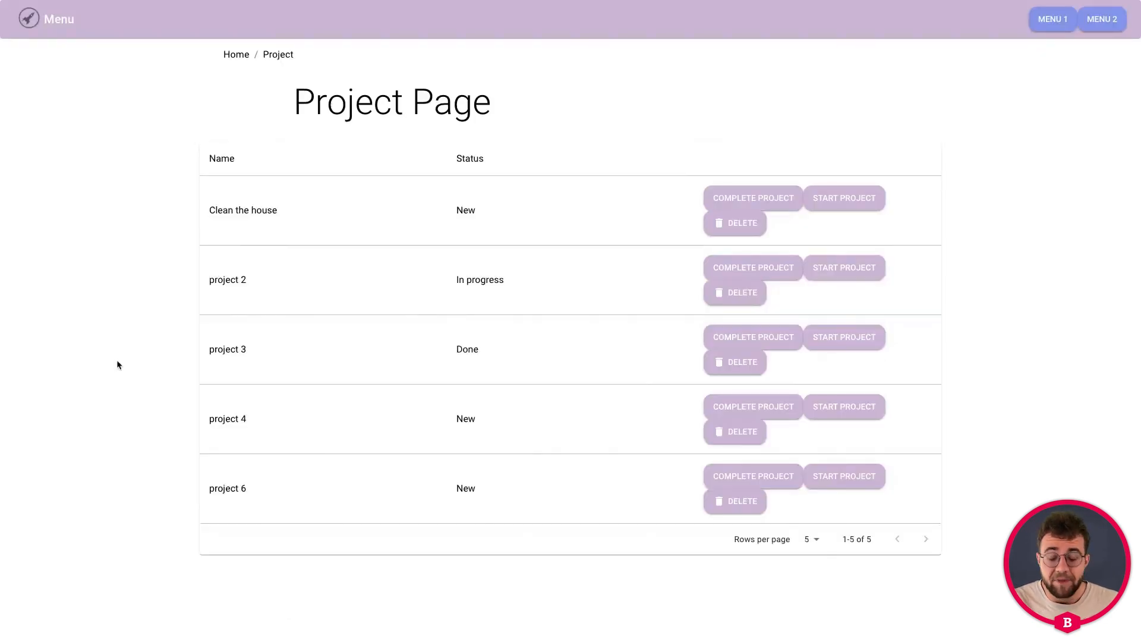